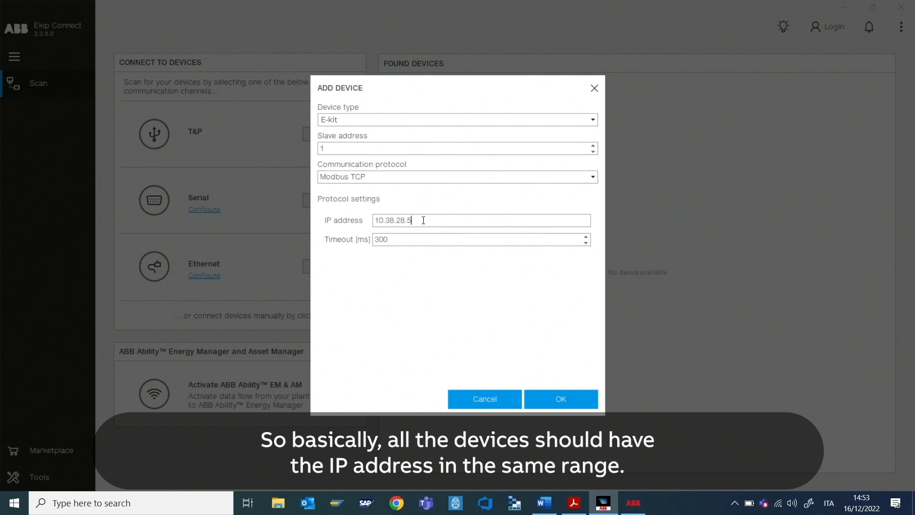
Step: Confirm adding the E-kit device so its dashboard with M4M Wall-e opens
{"action": "left_click", "coordinate": [557, 399]}
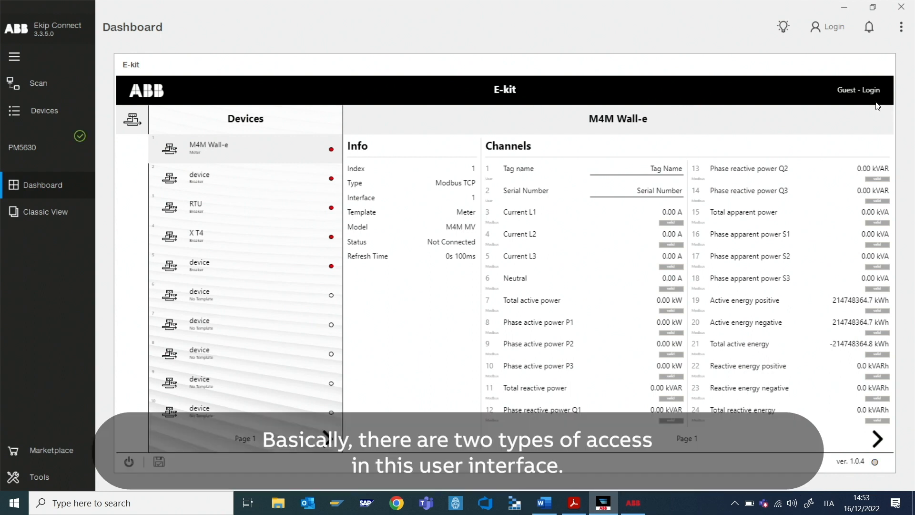
Step: Log in to the E-kit dashboard as Admin using the admin password
{"action": "left_click", "coordinate": [853, 97]}
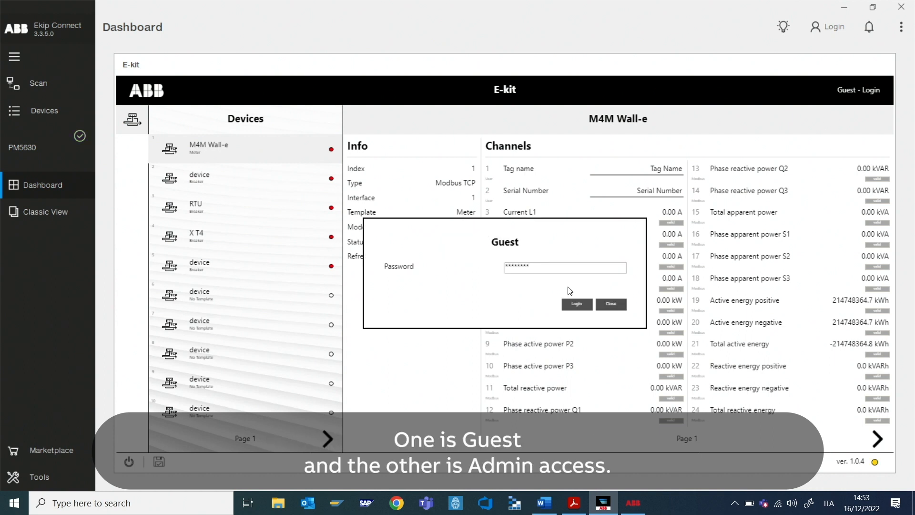
{"action": "left_click", "coordinate": [533, 267]}
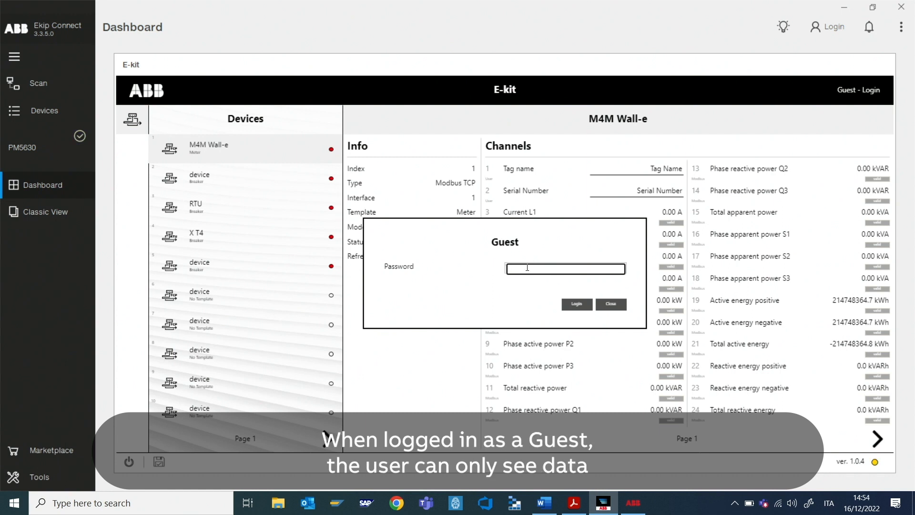
{"action": "type", "text": "•••••"}
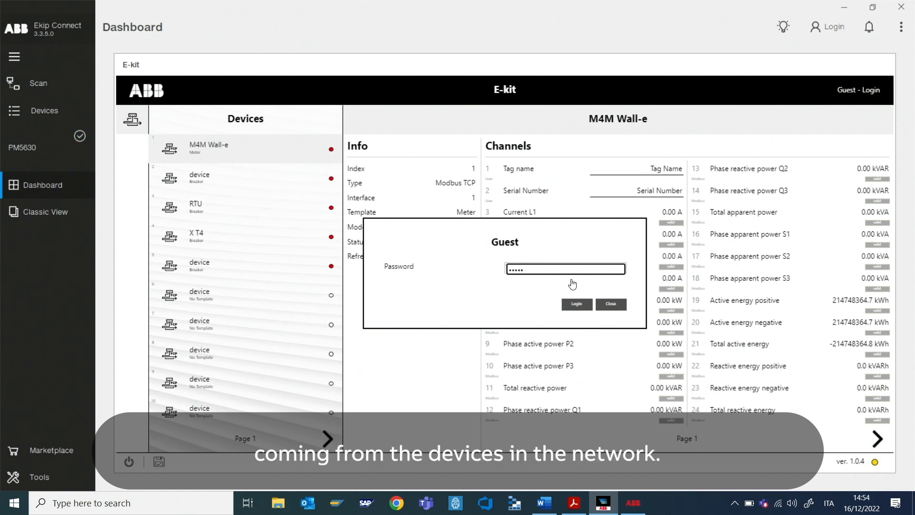
{"action": "left_click", "coordinate": [578, 305]}
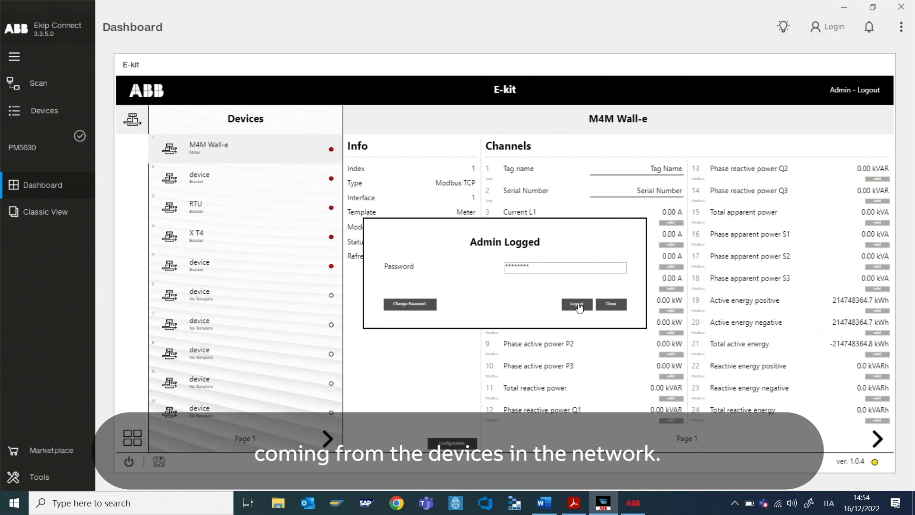
{"action": "left_click", "coordinate": [613, 307]}
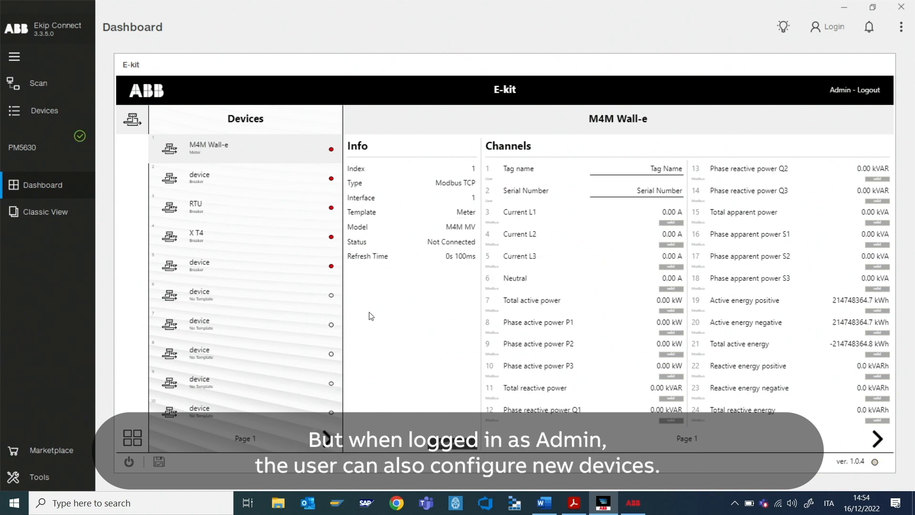
Step: Select empty device slot 11 on page 2 and open the Model Database
{"action": "left_click", "coordinate": [328, 447]}
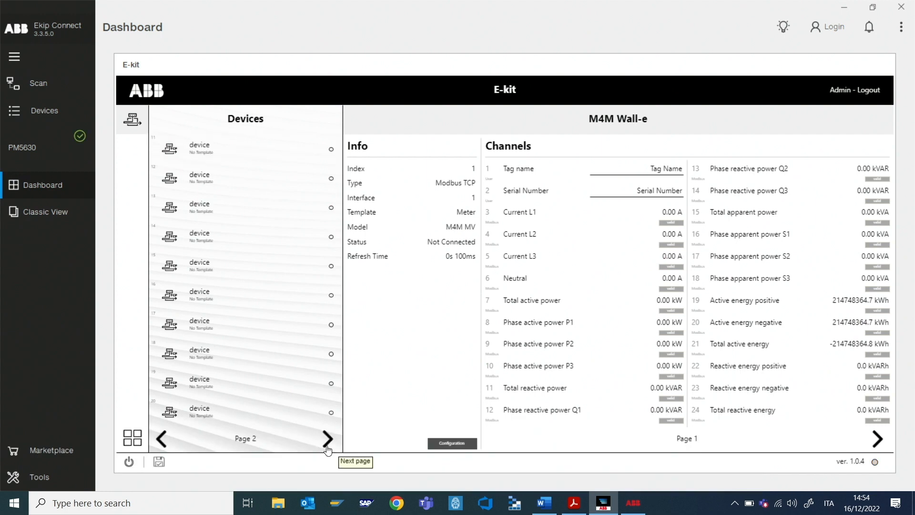
{"action": "left_click", "coordinate": [281, 151]}
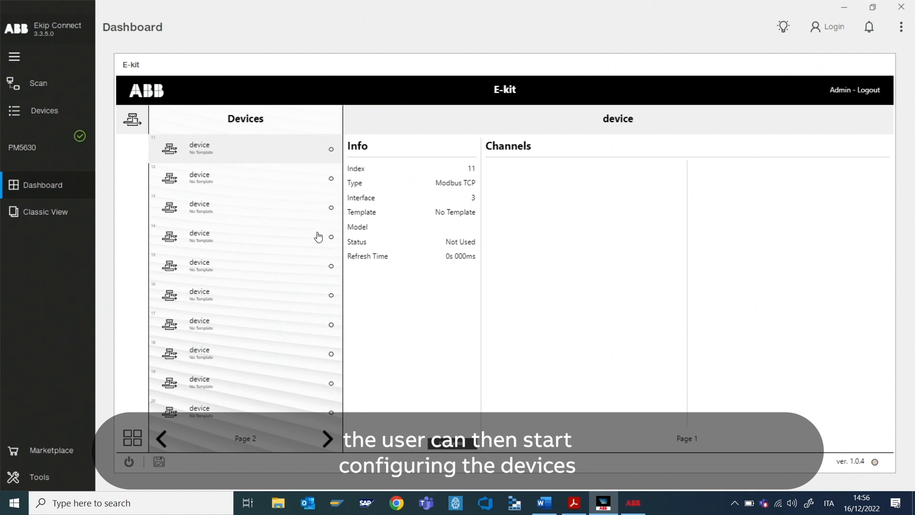
{"action": "left_click", "coordinate": [135, 442]}
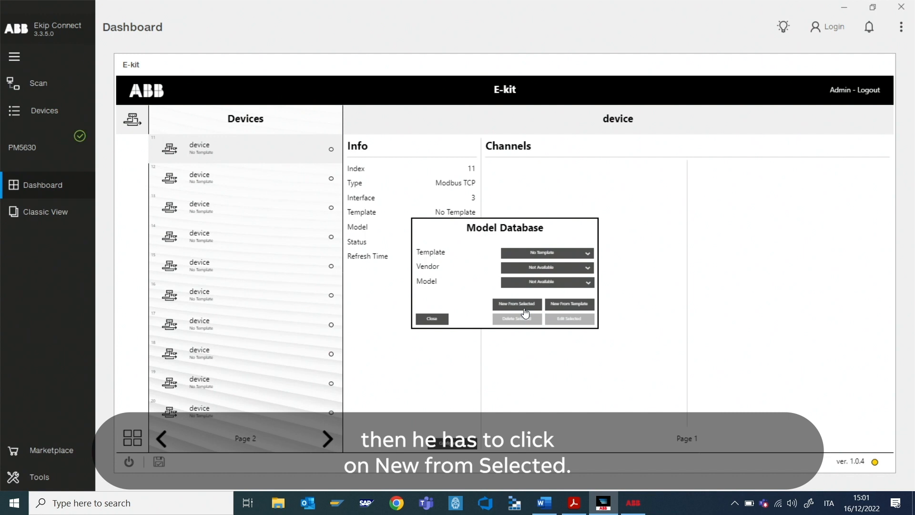
Step: Review the ABB vendor and models under the Breaker template, then close the Model Database
{"action": "left_click", "coordinate": [579, 256]}
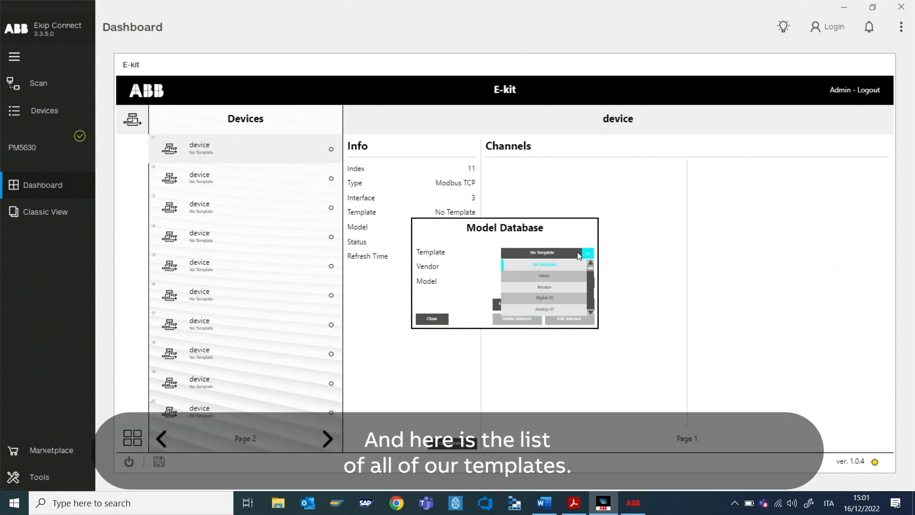
{"action": "left_click", "coordinate": [557, 288]}
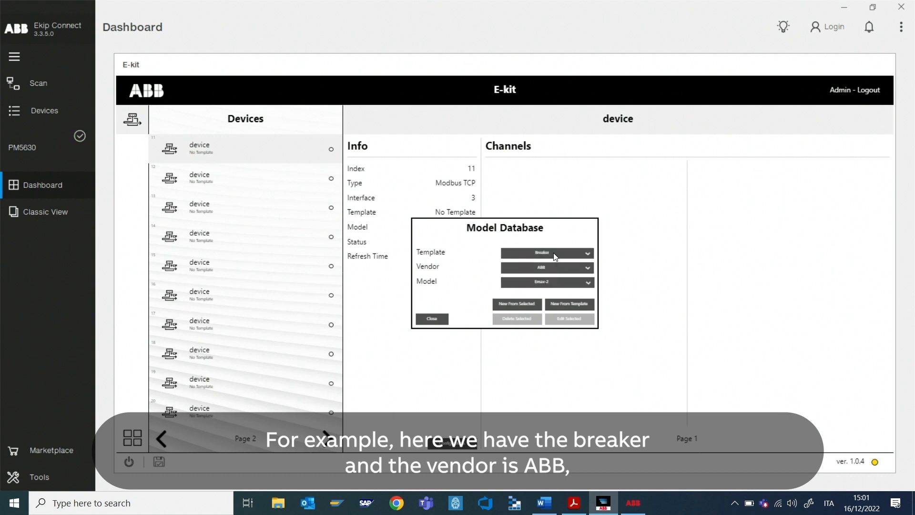
{"action": "left_click", "coordinate": [550, 268]}
{"action": "left_click", "coordinate": [550, 268]}
{"action": "left_click", "coordinate": [553, 285]}
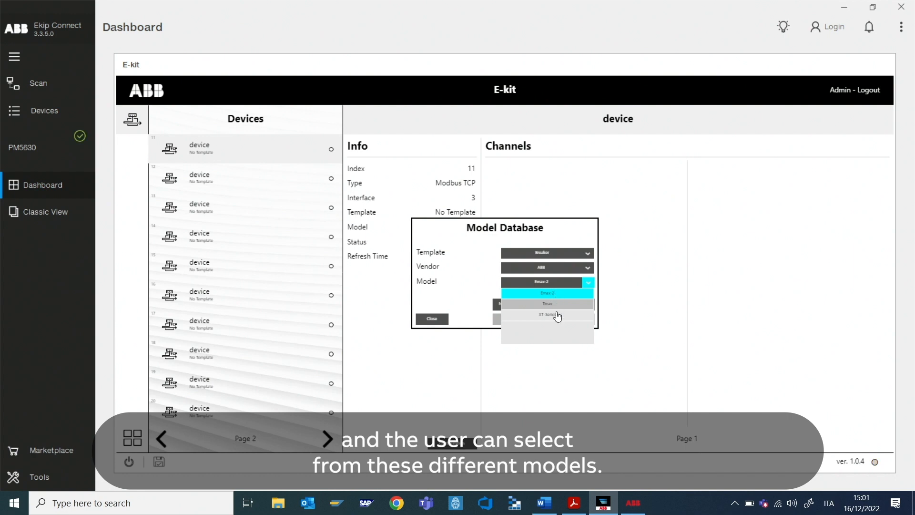
{"action": "left_click", "coordinate": [577, 290]}
{"action": "left_click", "coordinate": [444, 320]}
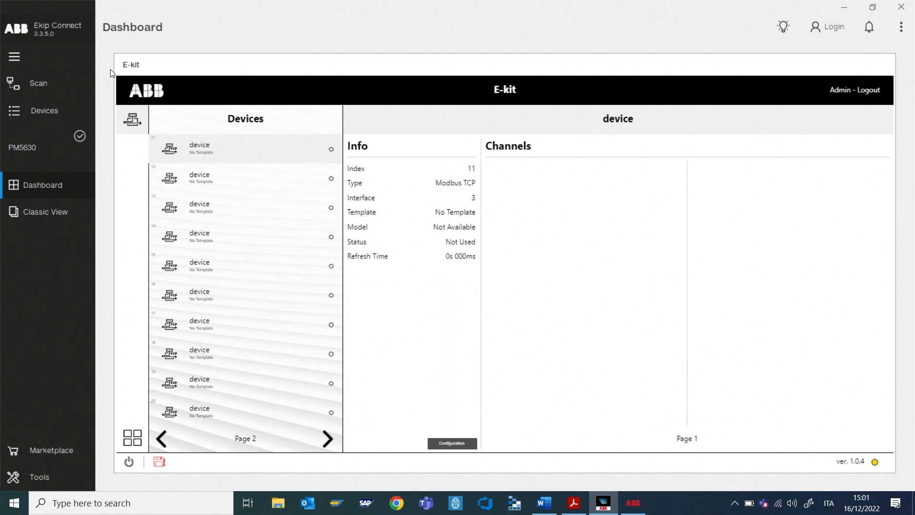
Step: Name slot 11 'Emax 2', mark it used, with Breaker template and Emax 2 model
{"action": "left_click", "coordinate": [442, 444]}
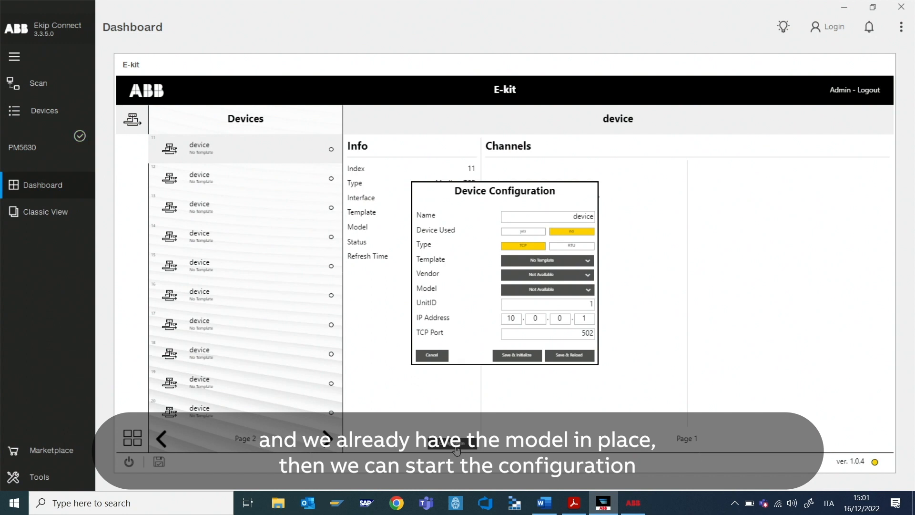
{"action": "double_click", "coordinate": [577, 216]}
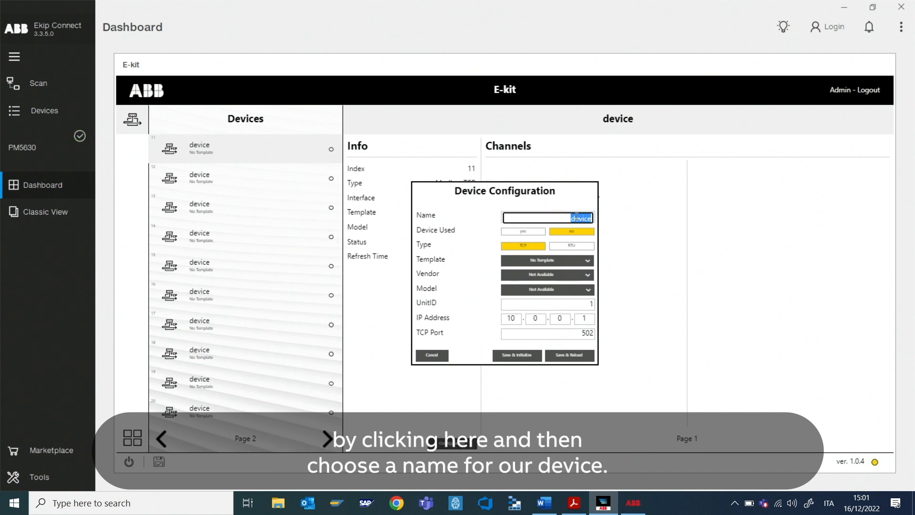
{"action": "type", "text": "Emax 2"}
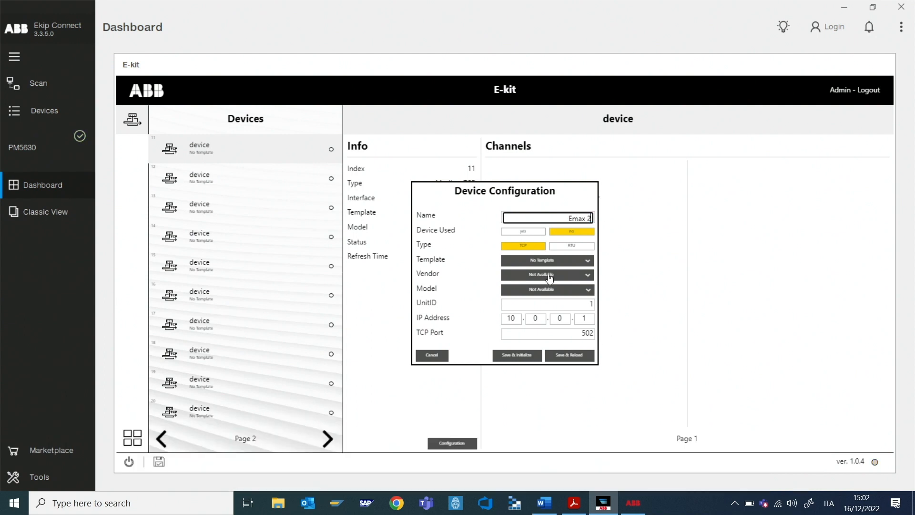
{"action": "left_click", "coordinate": [523, 231]}
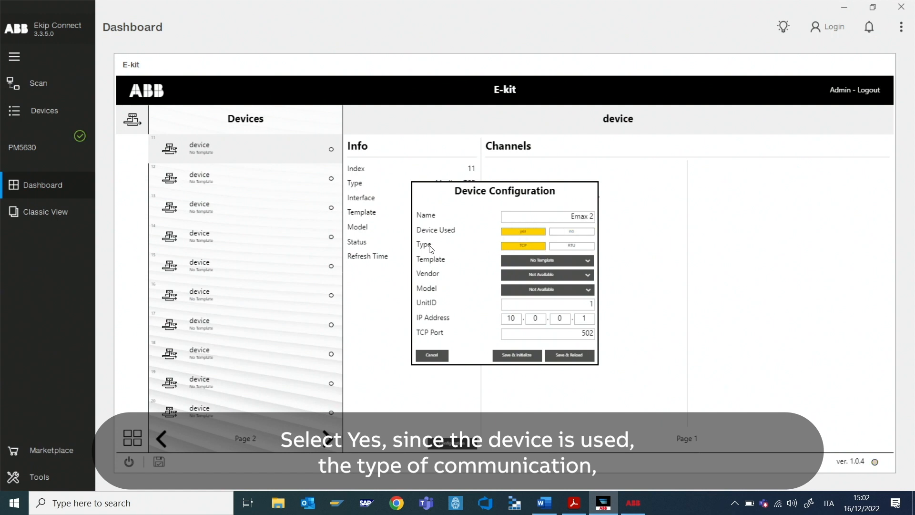
{"action": "left_click", "coordinate": [536, 260]}
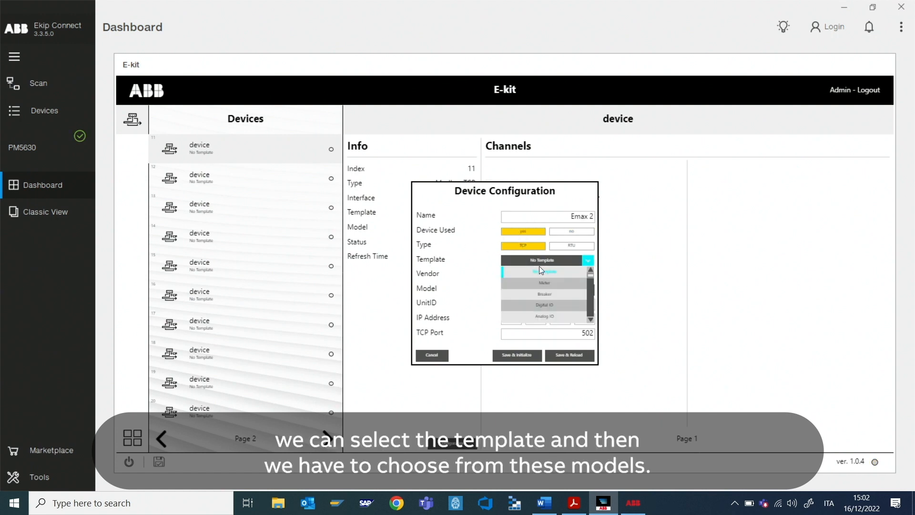
{"action": "left_click", "coordinate": [542, 294]}
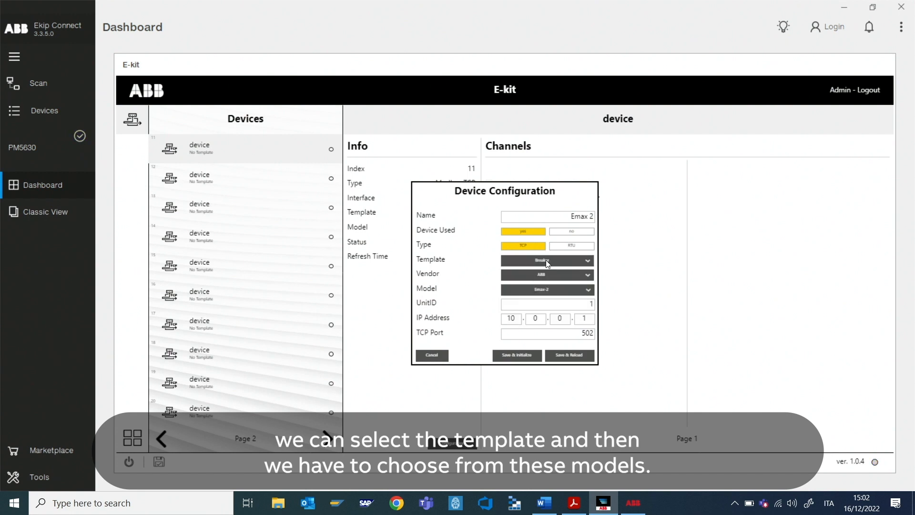
{"action": "left_click", "coordinate": [563, 290]}
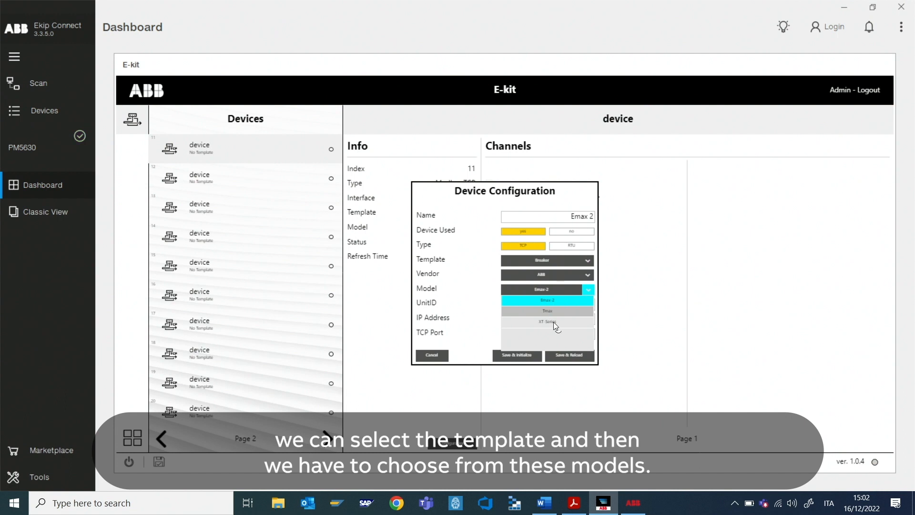
{"action": "left_click", "coordinate": [547, 288]}
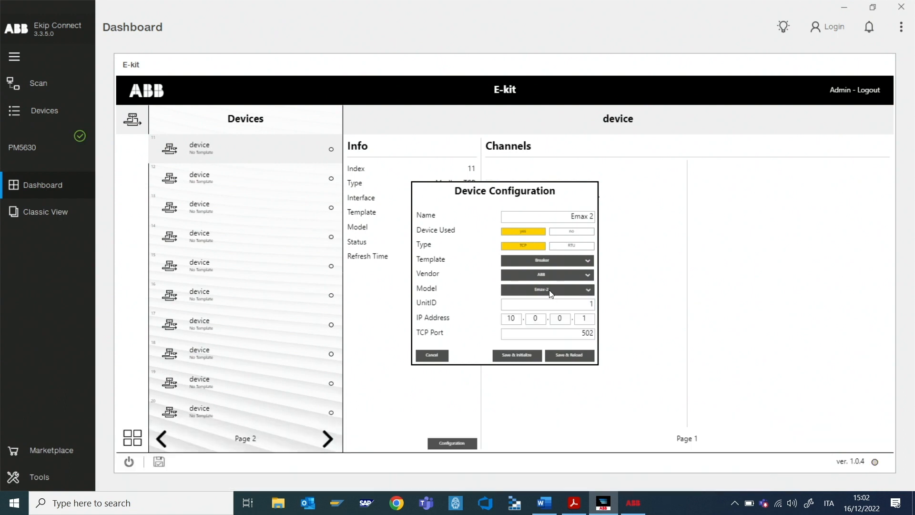
{"action": "left_click", "coordinate": [551, 291]}
{"action": "left_click", "coordinate": [549, 301]}
Step: Set the device IP address to 10.38.28.15, keeping TCP port 502
{"action": "left_click", "coordinate": [536, 321]}
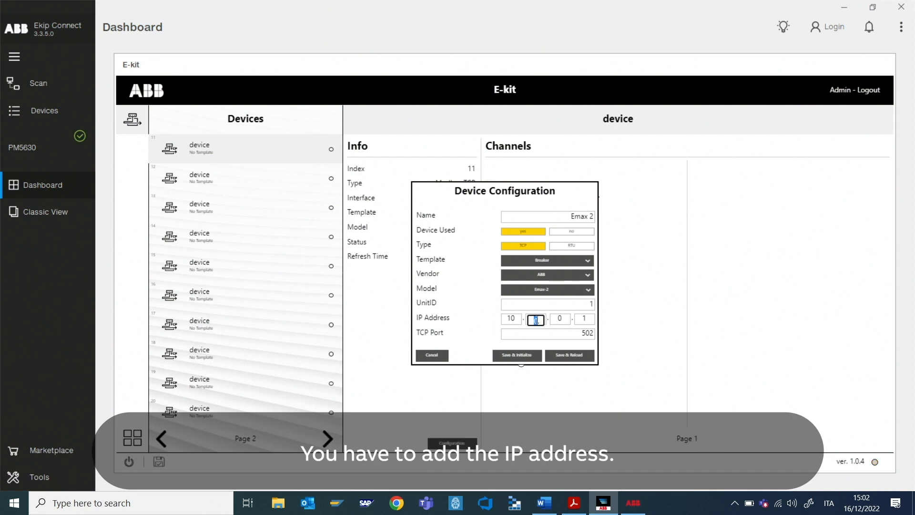
{"action": "type", "text": "38"}
{"action": "left_click", "coordinate": [565, 319]}
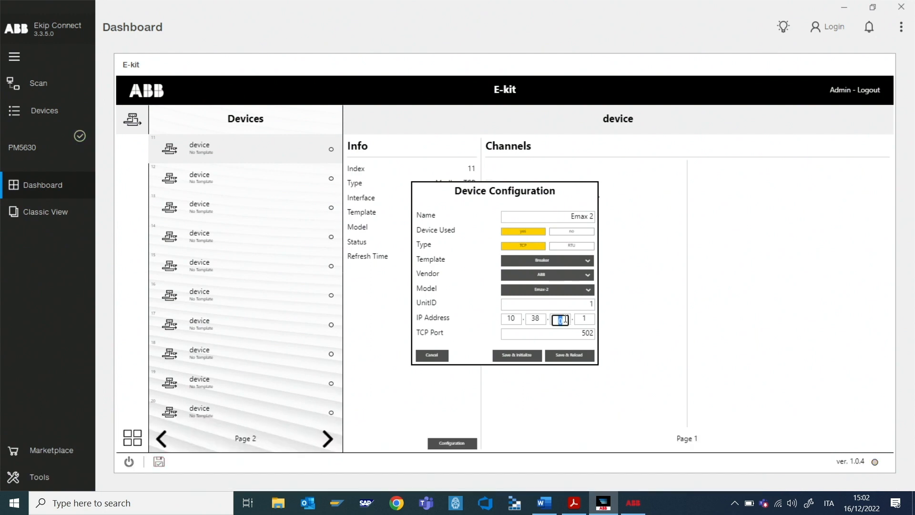
{"action": "type", "text": "28"}
{"action": "left_click", "coordinate": [584, 319]}
{"action": "type", "text": "15"}
{"action": "left_click", "coordinate": [543, 337]}
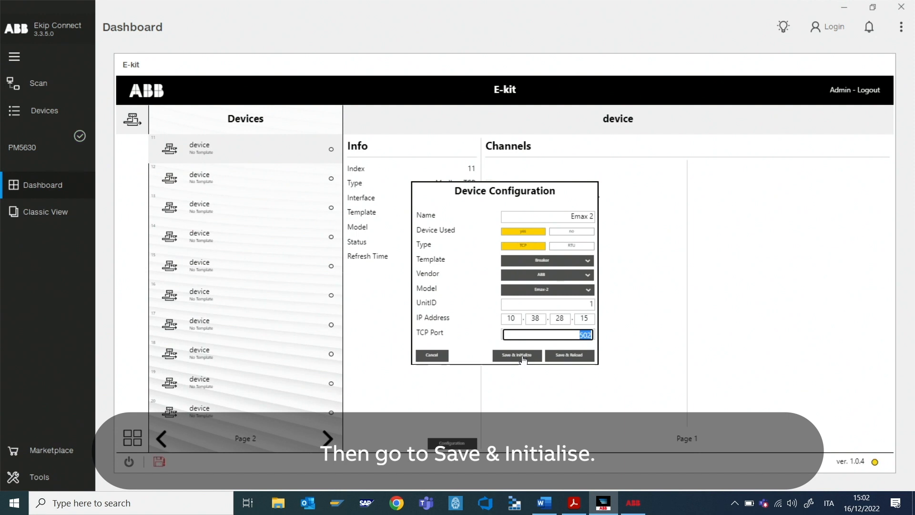
Step: Save and initialize Emax 2, browse its channel pages, then select empty slot 12
{"action": "left_click", "coordinate": [523, 359]}
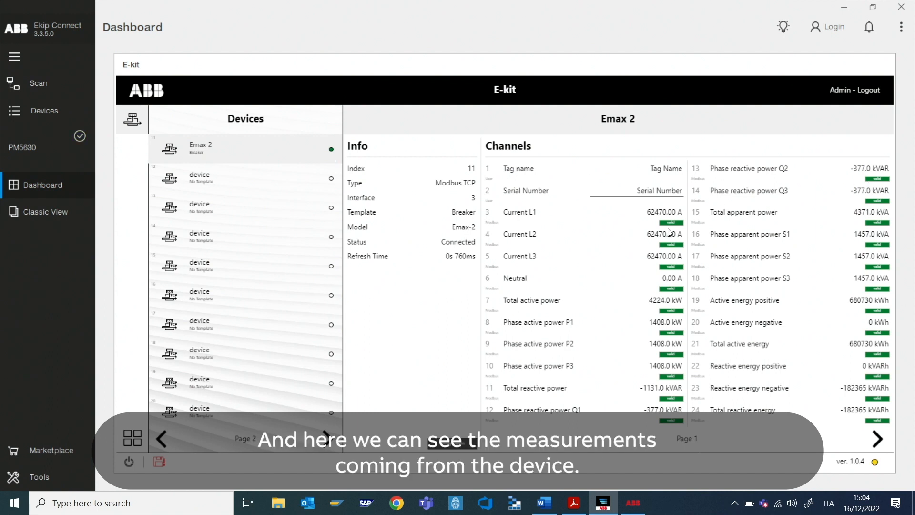
{"action": "left_click", "coordinate": [876, 439]}
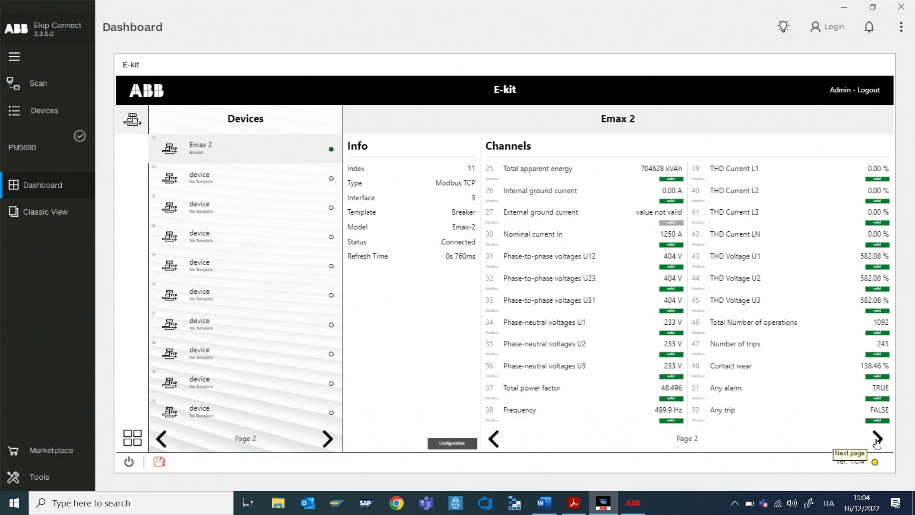
{"action": "left_click", "coordinate": [495, 439]}
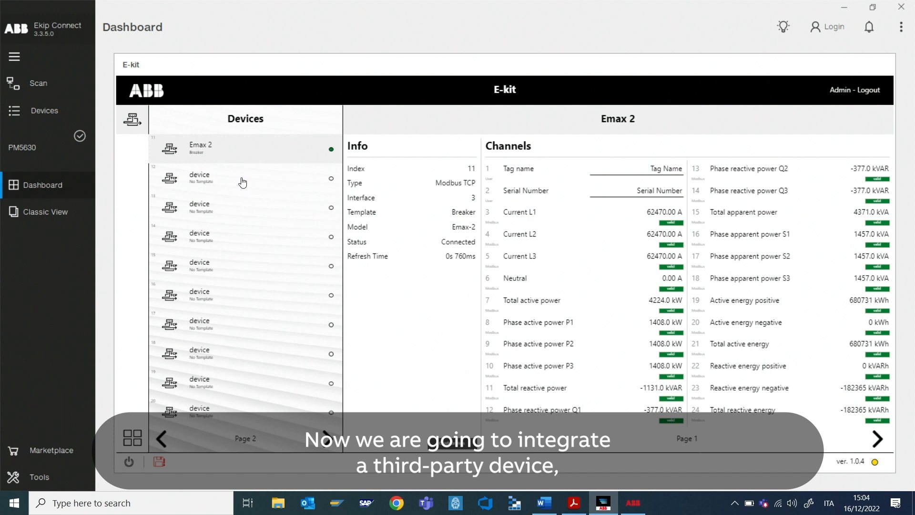
{"action": "left_click", "coordinate": [242, 181]}
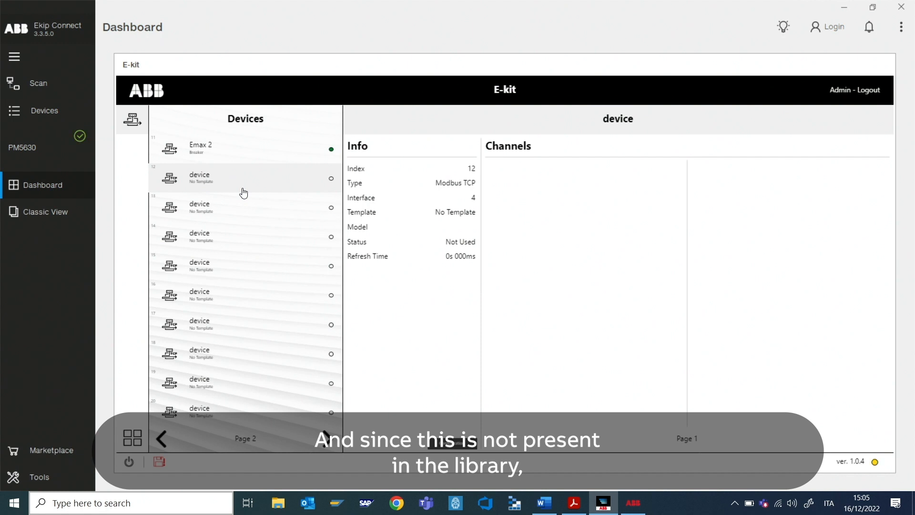
Step: Create and save a new Meter-template model named em340 in the Model Database
{"action": "left_click", "coordinate": [131, 442]}
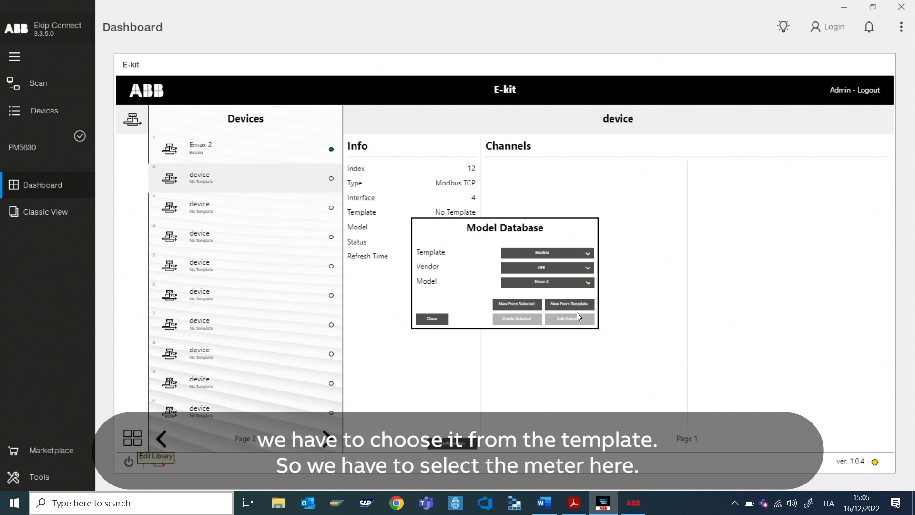
{"action": "left_click", "coordinate": [589, 253]}
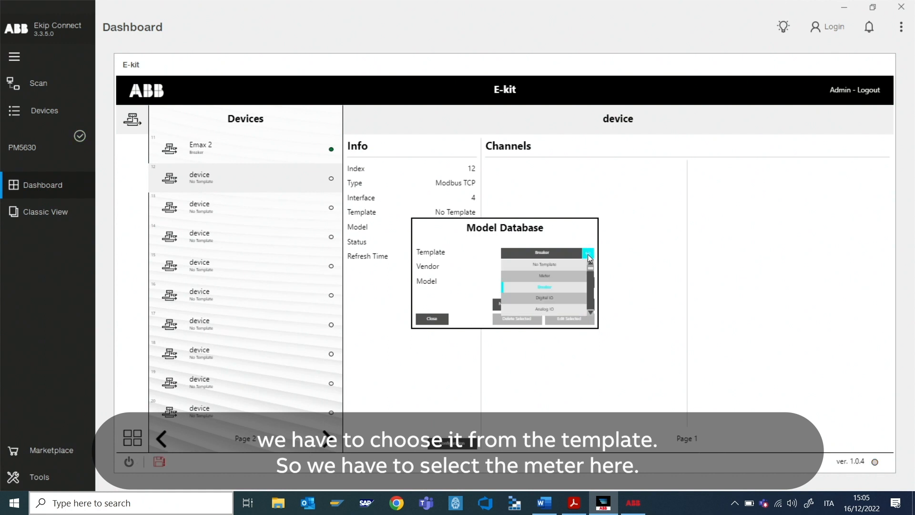
{"action": "left_click", "coordinate": [561, 275]}
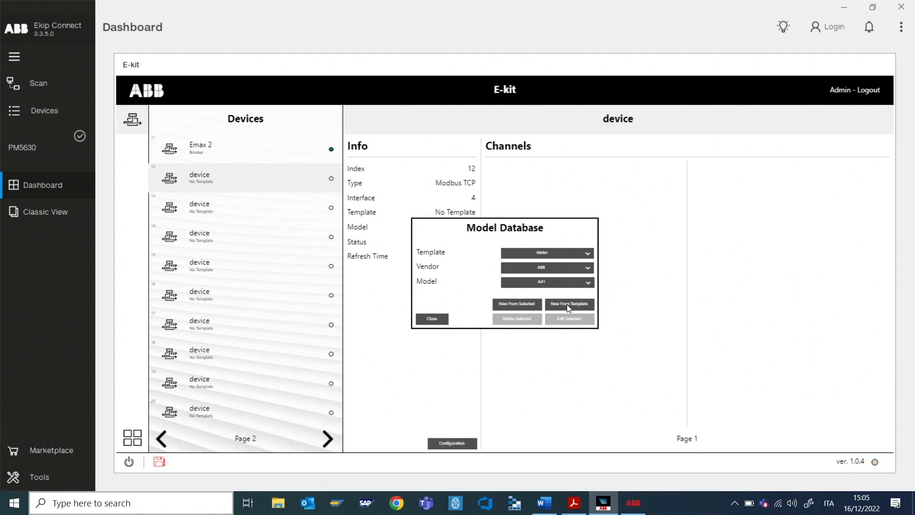
{"action": "left_click", "coordinate": [568, 305]}
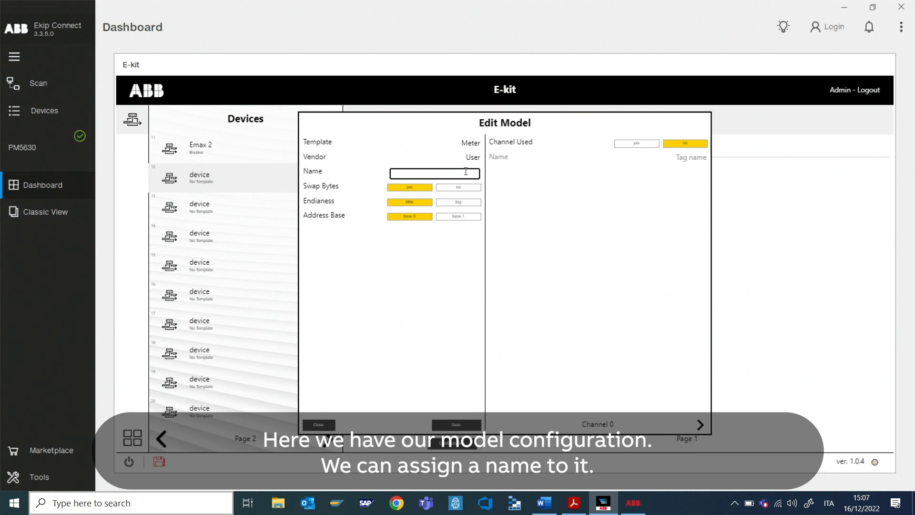
{"action": "key", "text": "BackSpace"}
{"action": "key", "text": "BackSpace"}
{"action": "type", "text": "em340"}
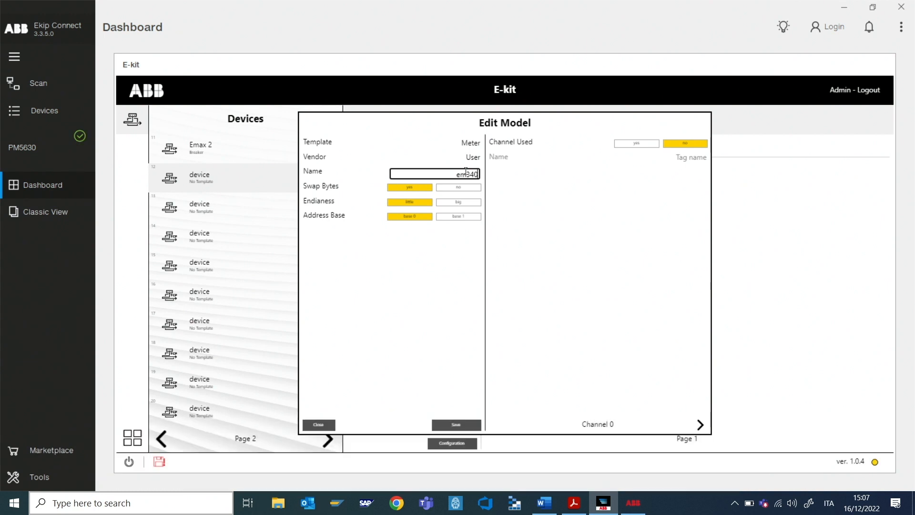
{"action": "left_click", "coordinate": [461, 425]}
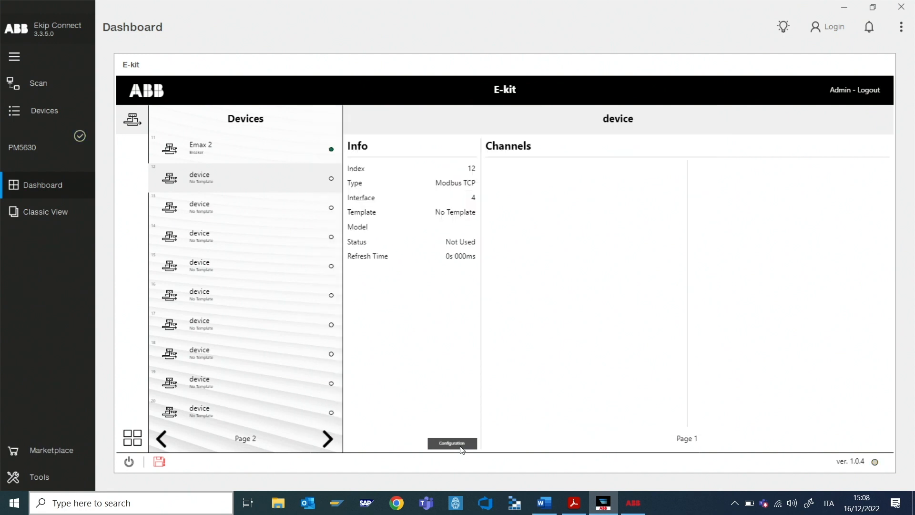
Step: Name slot 12 'em340', mark it used, and set communication type to RTU
{"action": "left_click", "coordinate": [461, 443]}
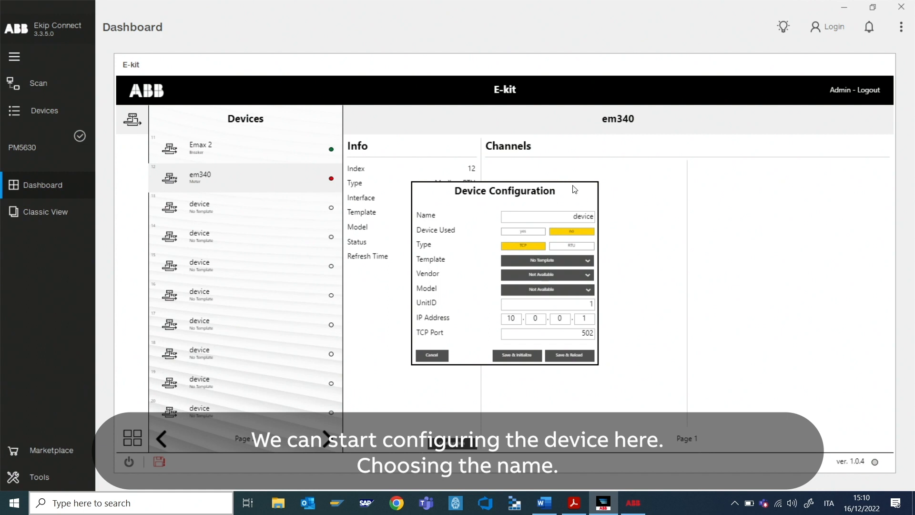
{"action": "double_click", "coordinate": [577, 218]}
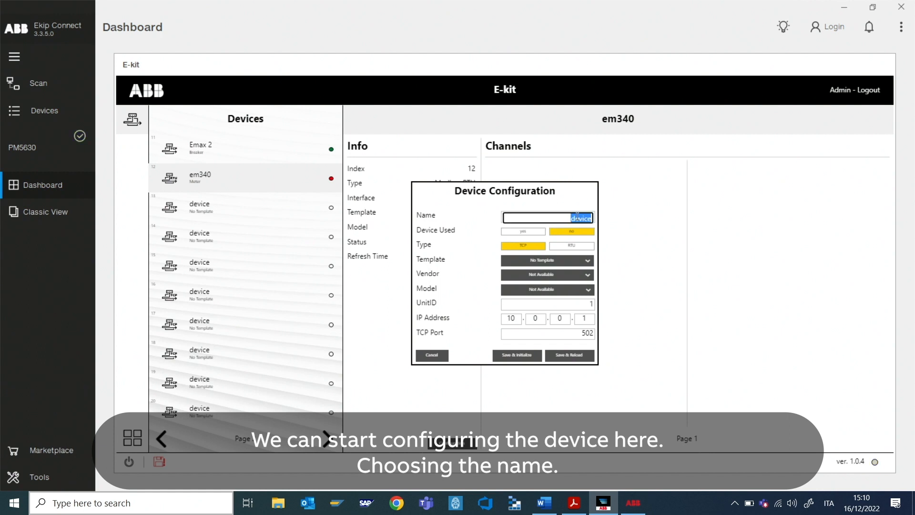
{"action": "type", "text": "em340"}
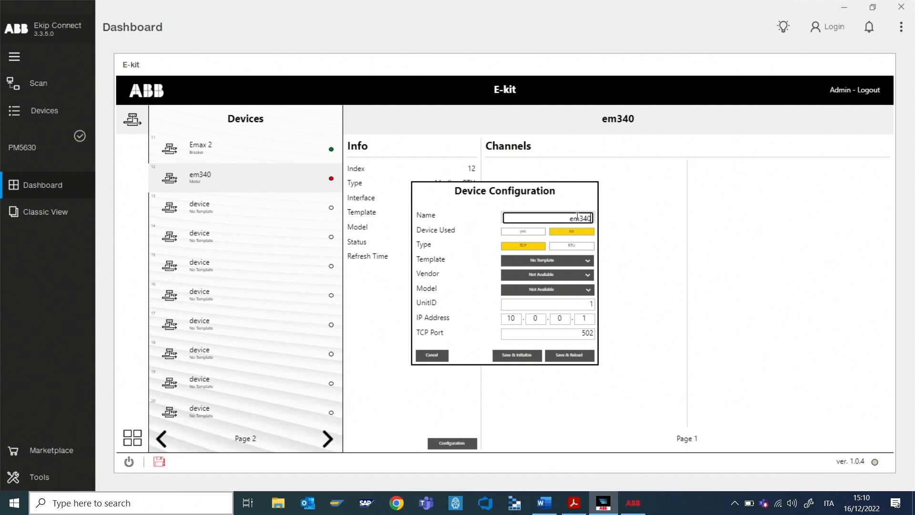
{"action": "left_click", "coordinate": [531, 233]}
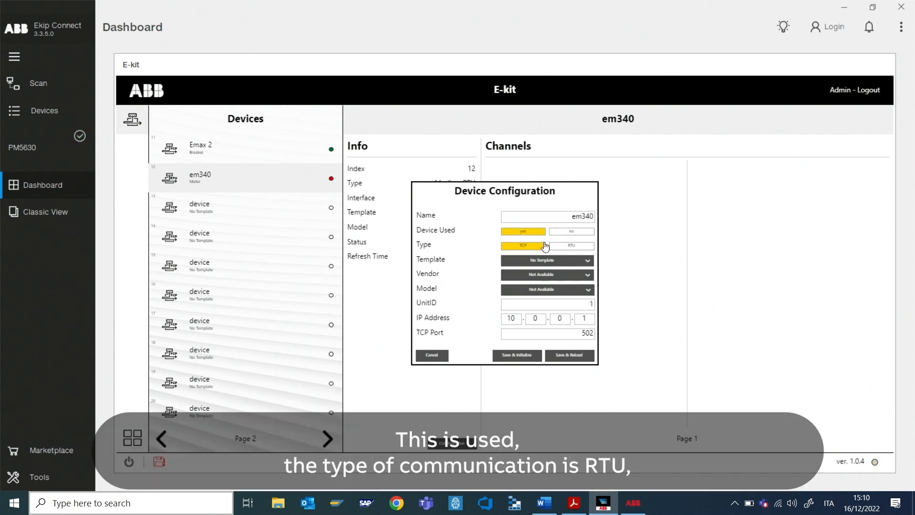
{"action": "left_click", "coordinate": [571, 247]}
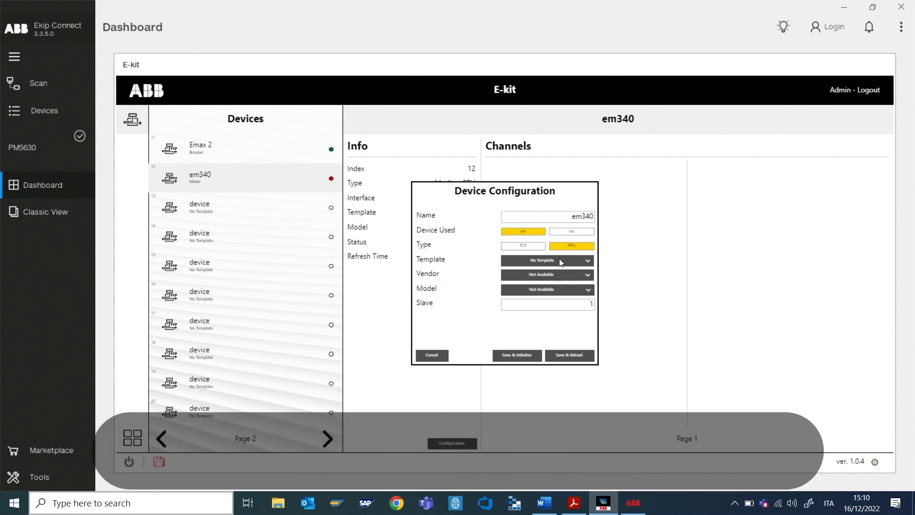
Step: Assign Meter template, vendor User and slave ID 138, then save and initialize
{"action": "left_click", "coordinate": [559, 262]}
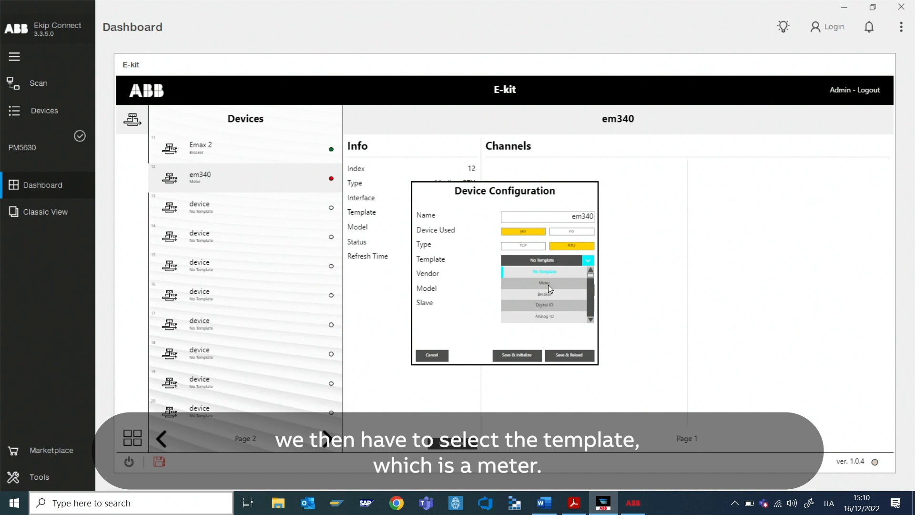
{"action": "left_click", "coordinate": [548, 282]}
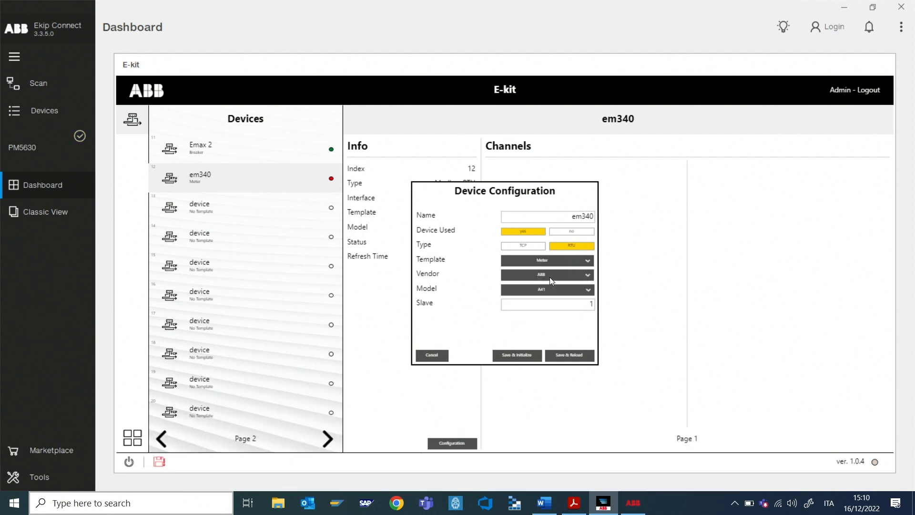
{"action": "left_click", "coordinate": [550, 276]}
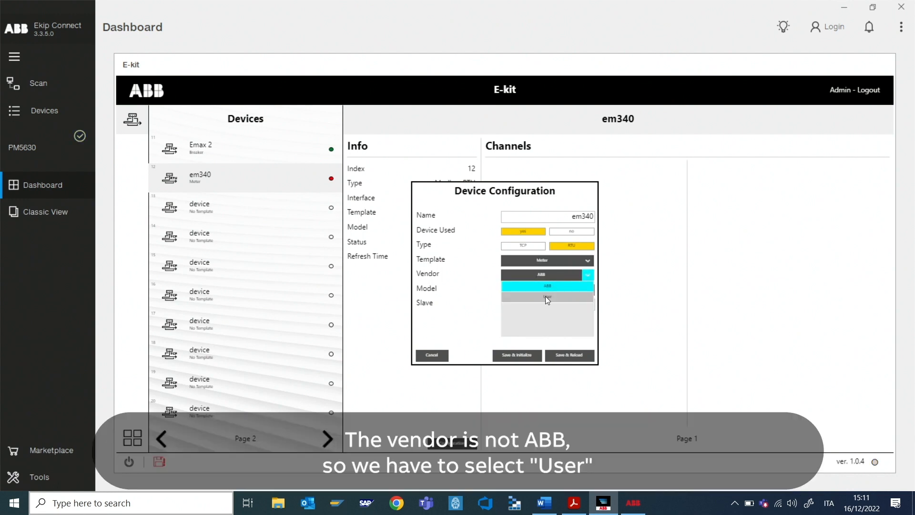
{"action": "left_click", "coordinate": [547, 297]}
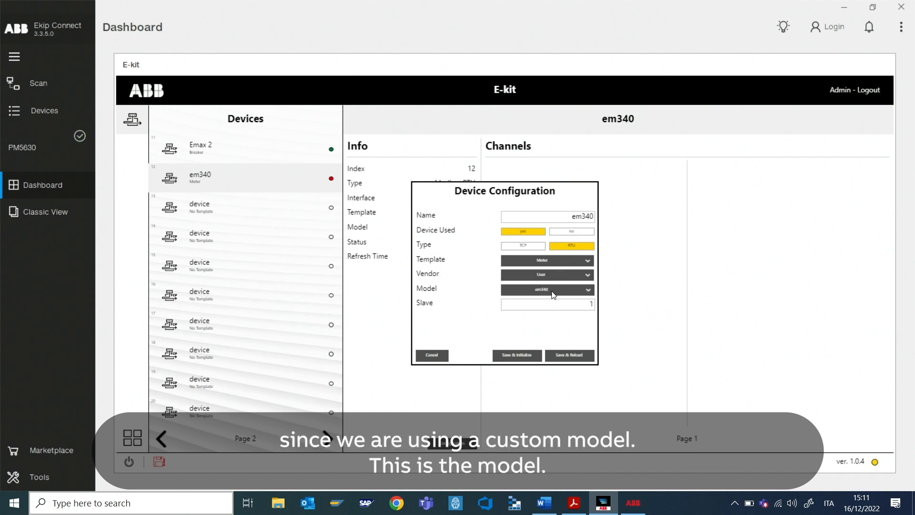
{"action": "left_click", "coordinate": [590, 306]}
{"action": "type", "text": "13"}
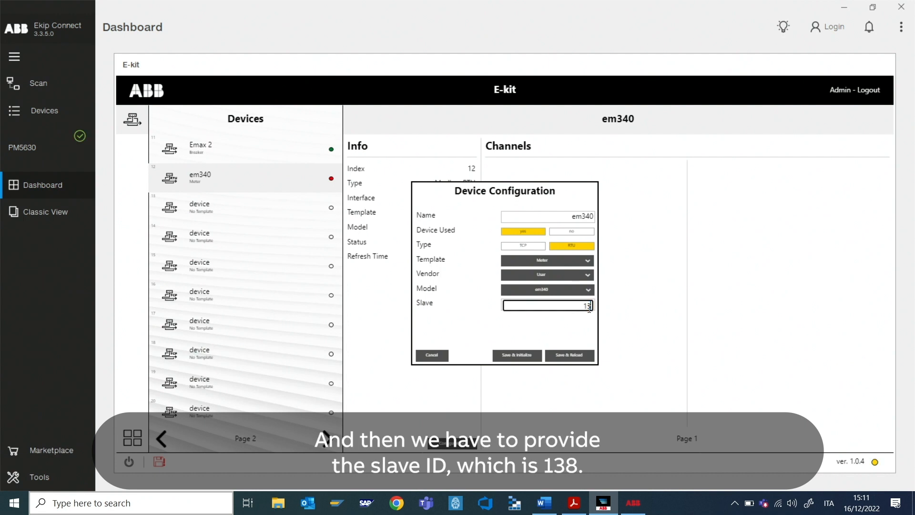
{"action": "type", "text": "8"}
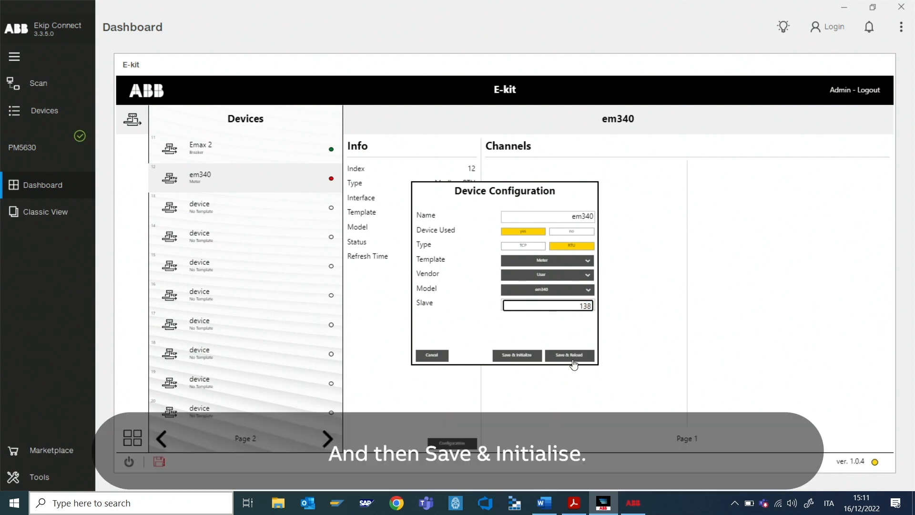
{"action": "left_click", "coordinate": [526, 356]}
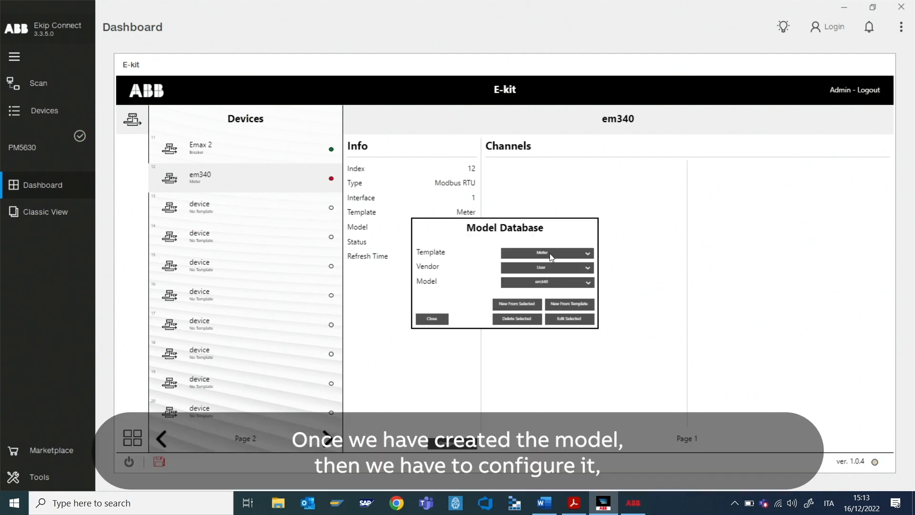
Step: Edit the em340 model so Channel 0 is used with target User
{"action": "left_click", "coordinate": [558, 320]}
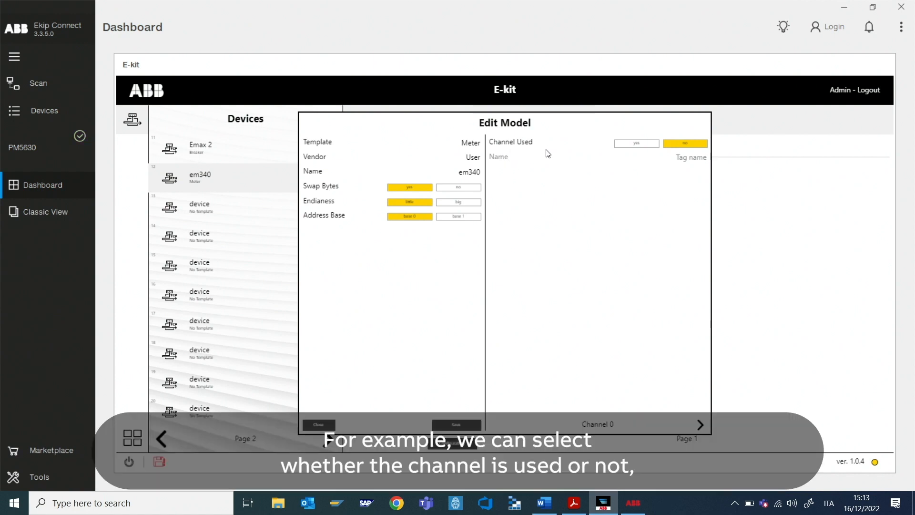
{"action": "left_click", "coordinate": [637, 144]}
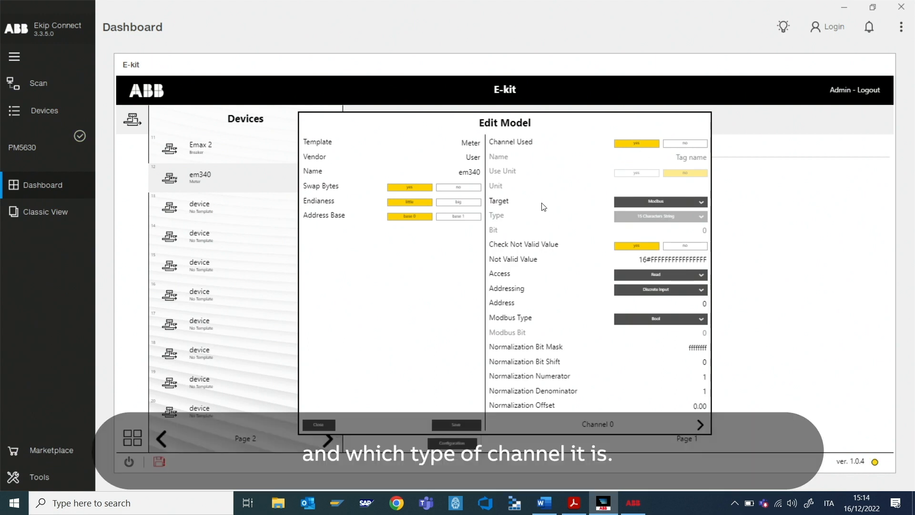
{"action": "left_click", "coordinate": [637, 205]}
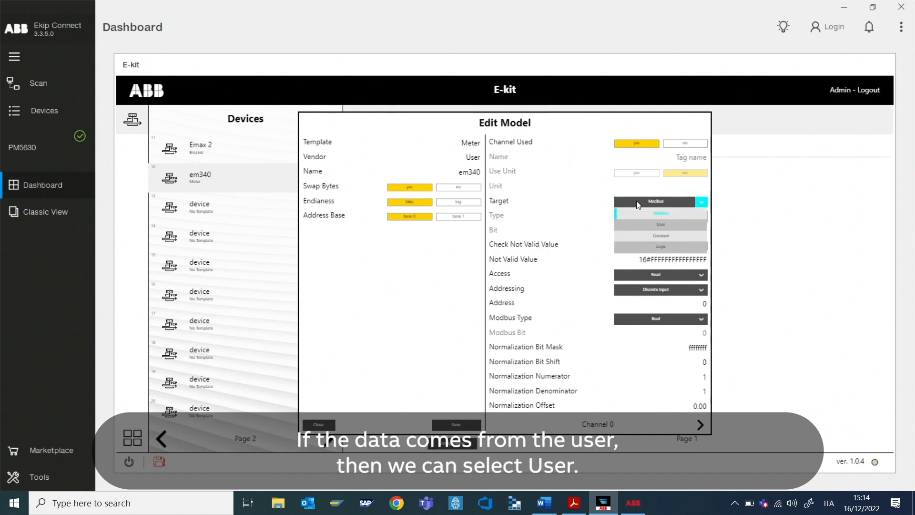
{"action": "left_click", "coordinate": [647, 225]}
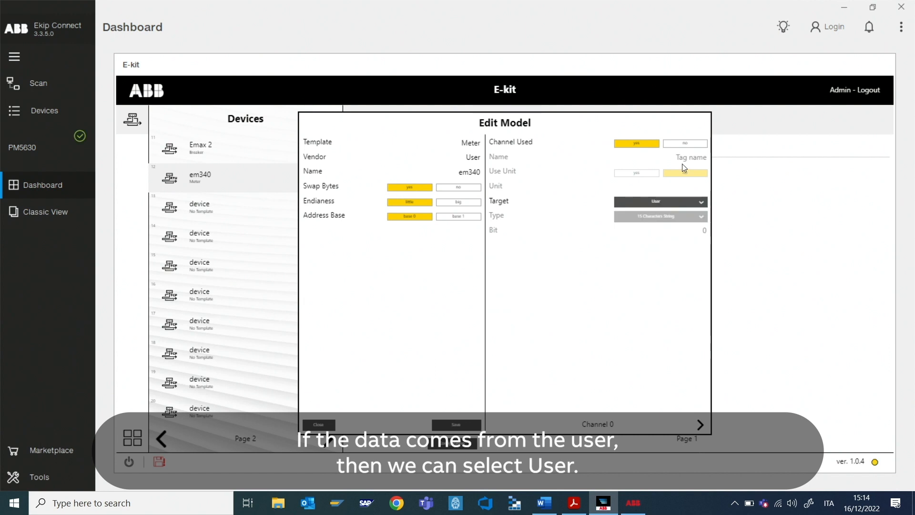
{"action": "left_click", "coordinate": [700, 425]}
Step: Make Channel 2 (Current L1) used: Modbus target, Read access, Holding Registers, Integer 32
{"action": "left_click", "coordinate": [700, 425]}
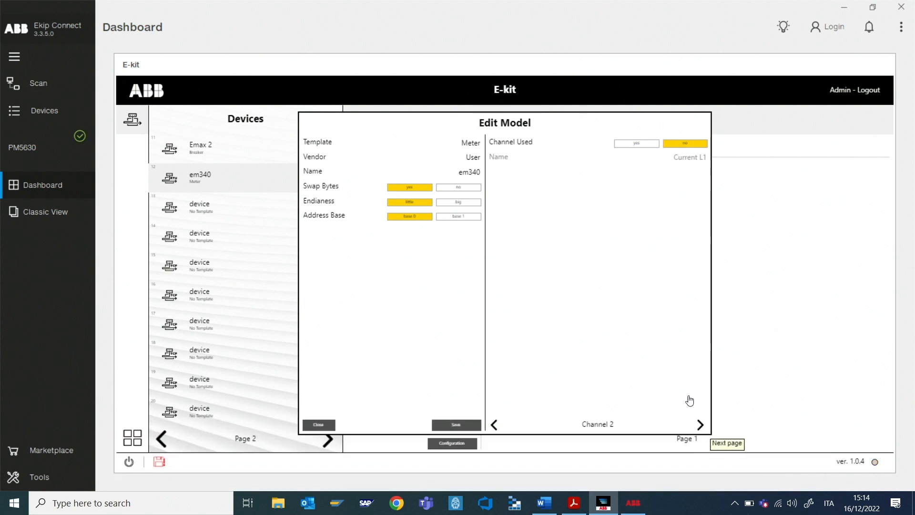
{"action": "left_click", "coordinate": [653, 202]}
{"action": "left_click", "coordinate": [654, 221]}
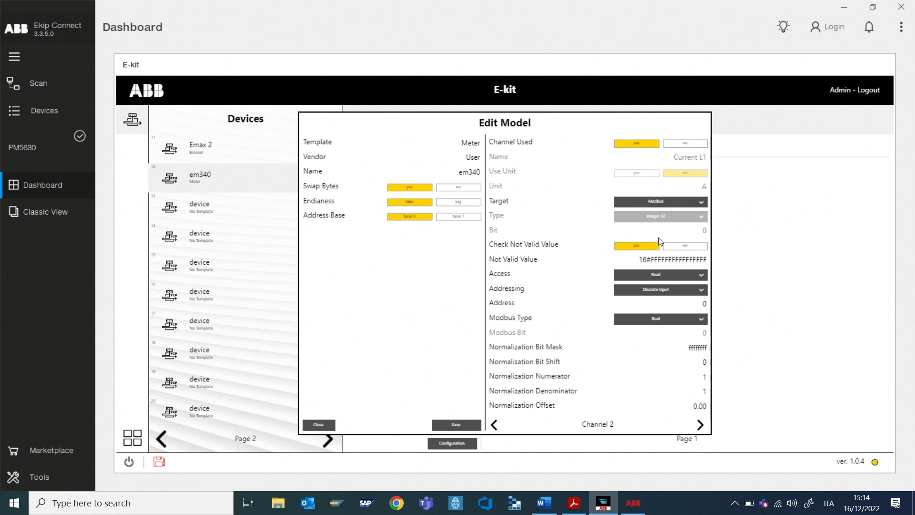
{"action": "left_click", "coordinate": [662, 276]}
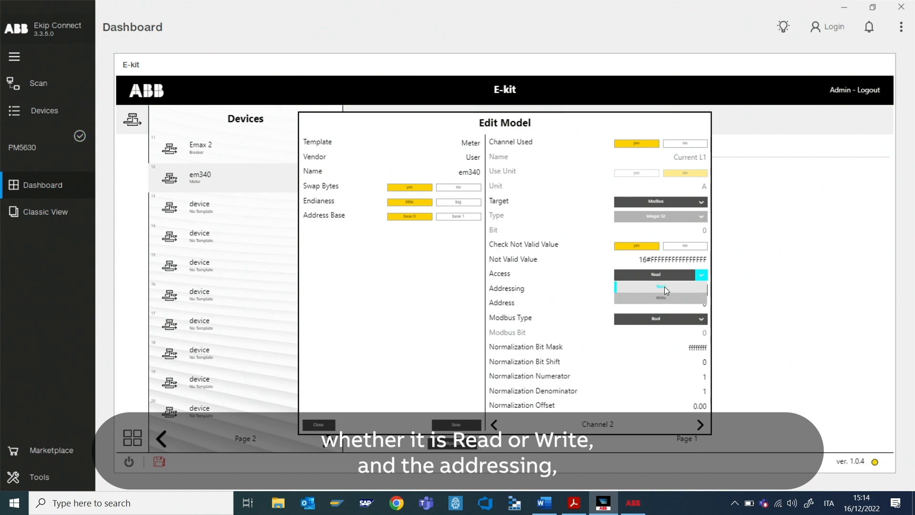
{"action": "left_click", "coordinate": [664, 275]}
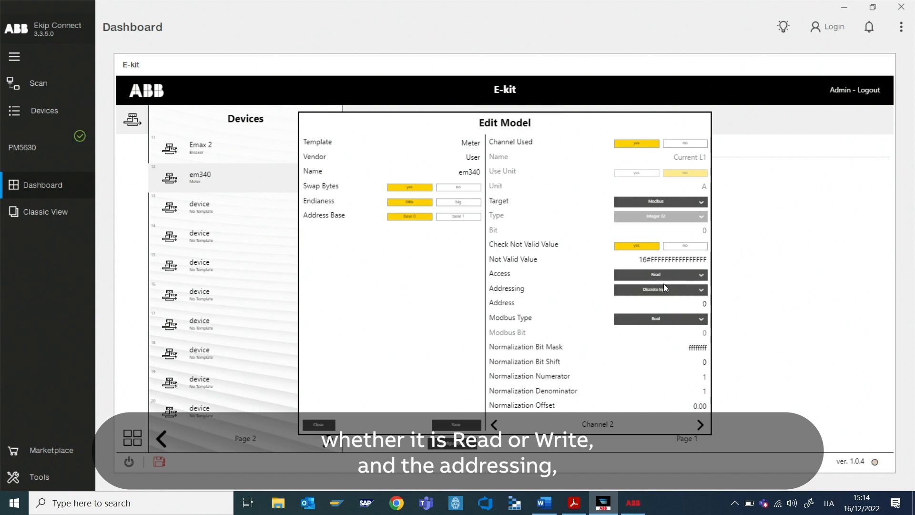
{"action": "left_click", "coordinate": [689, 291]}
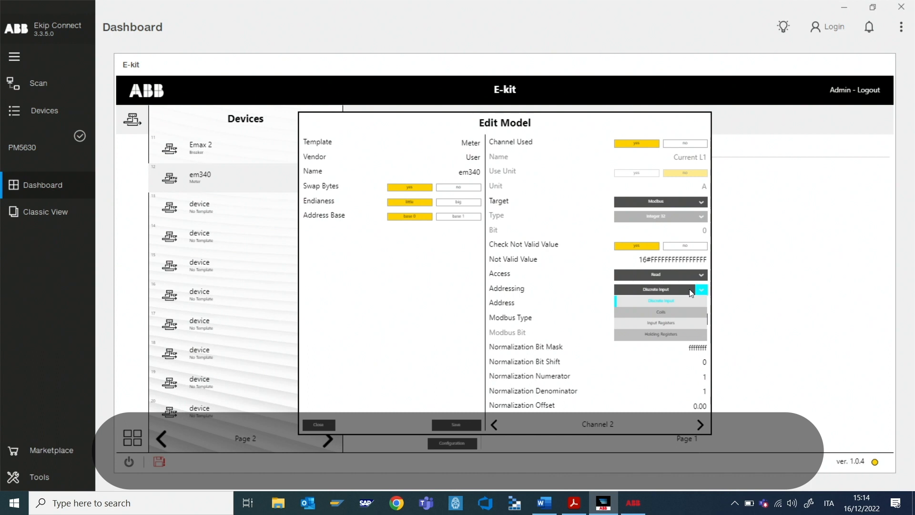
{"action": "left_click", "coordinate": [666, 335]}
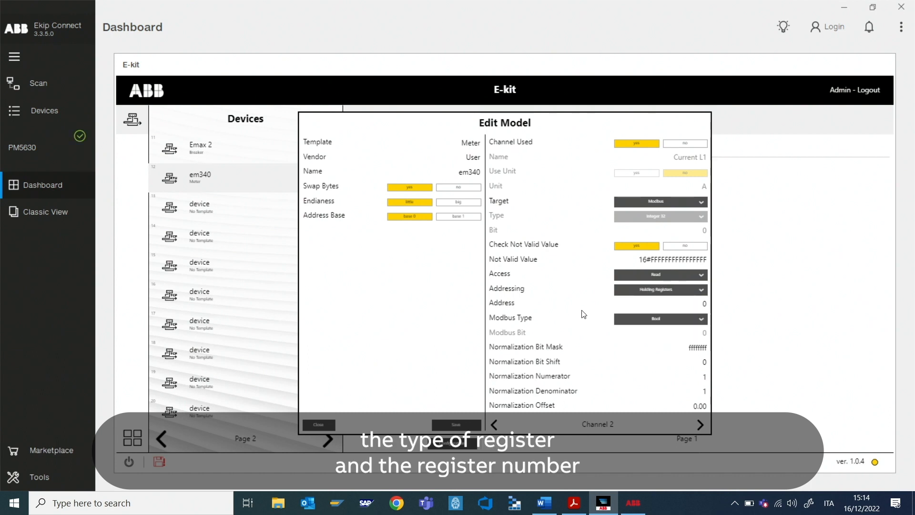
{"action": "left_click", "coordinate": [670, 322]}
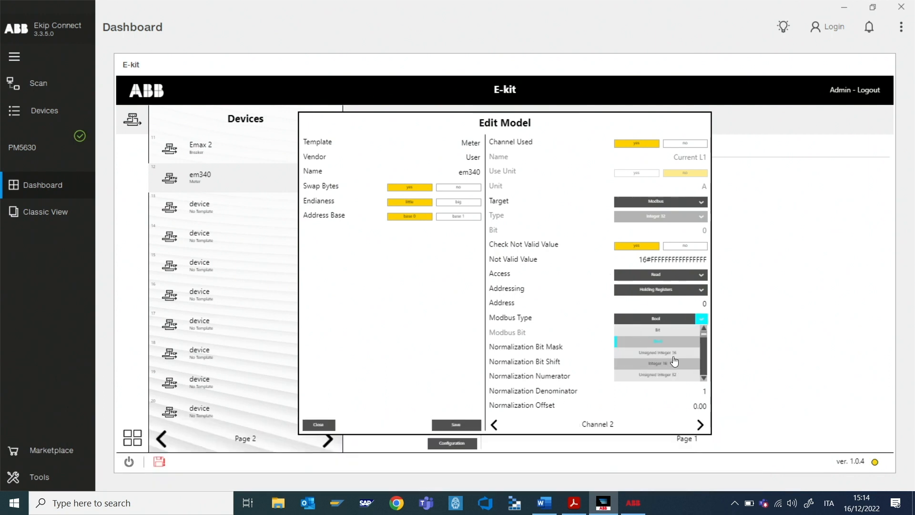
{"action": "left_click", "coordinate": [703, 381]}
{"action": "left_click", "coordinate": [679, 374]}
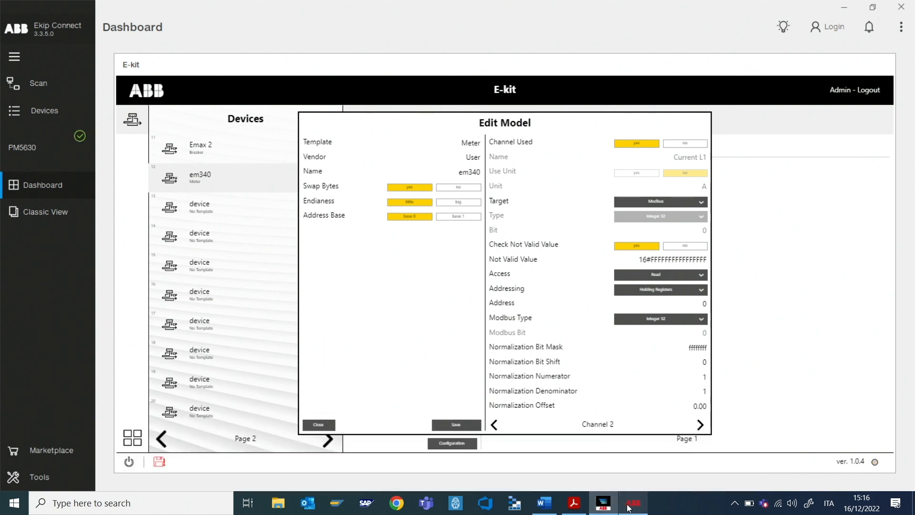
{"action": "left_click", "coordinate": [574, 503]}
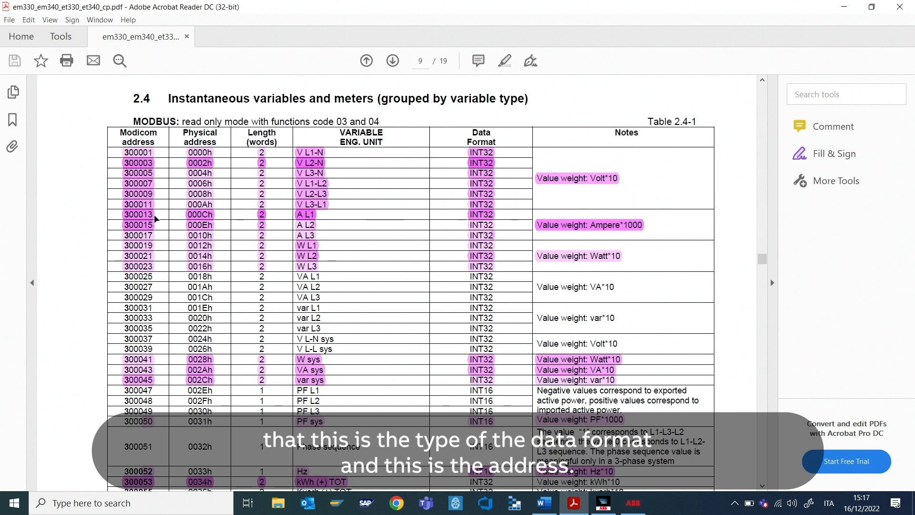
Step: Point Current L1 at register 12 as Integer 32 with normalization denominator 1000
{"action": "left_click", "coordinate": [835, 12]}
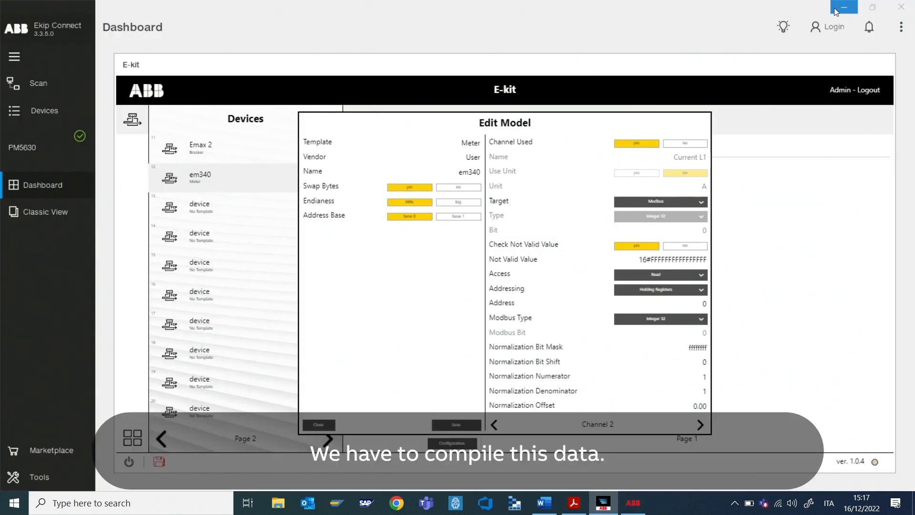
{"action": "left_click", "coordinate": [677, 305]}
{"action": "type", "text": "12"}
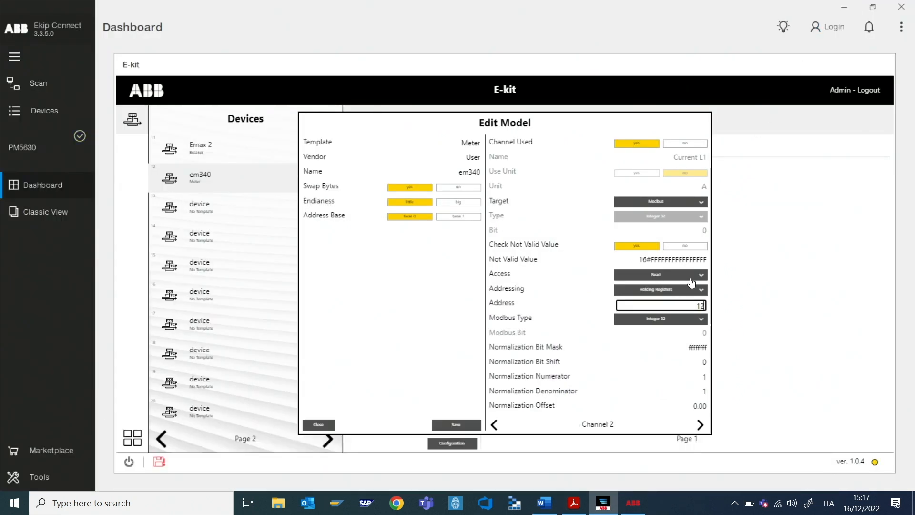
{"action": "left_click", "coordinate": [701, 319]}
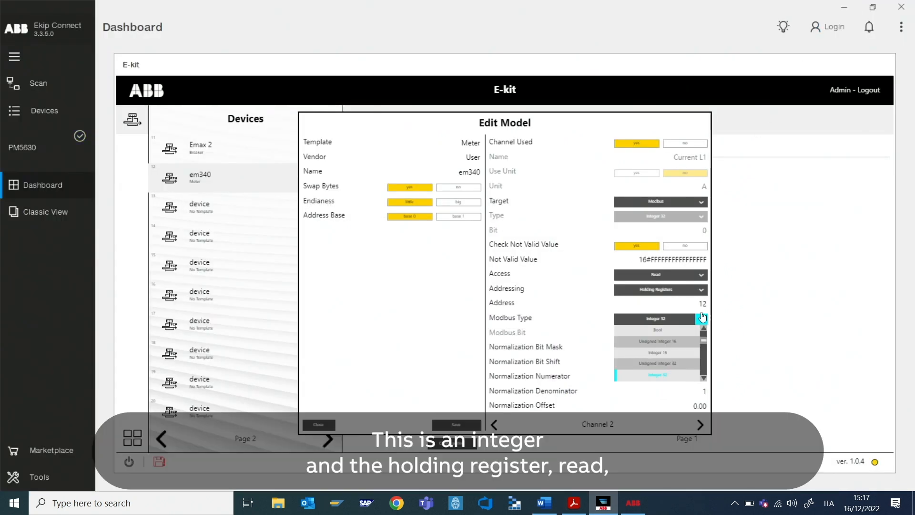
{"action": "left_click", "coordinate": [702, 318]}
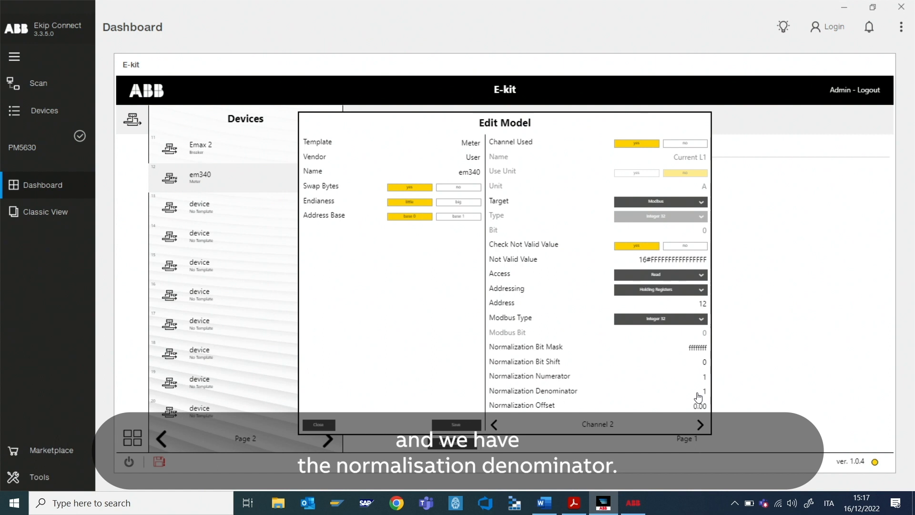
{"action": "left_click", "coordinate": [703, 392]}
{"action": "left_click", "coordinate": [574, 505]}
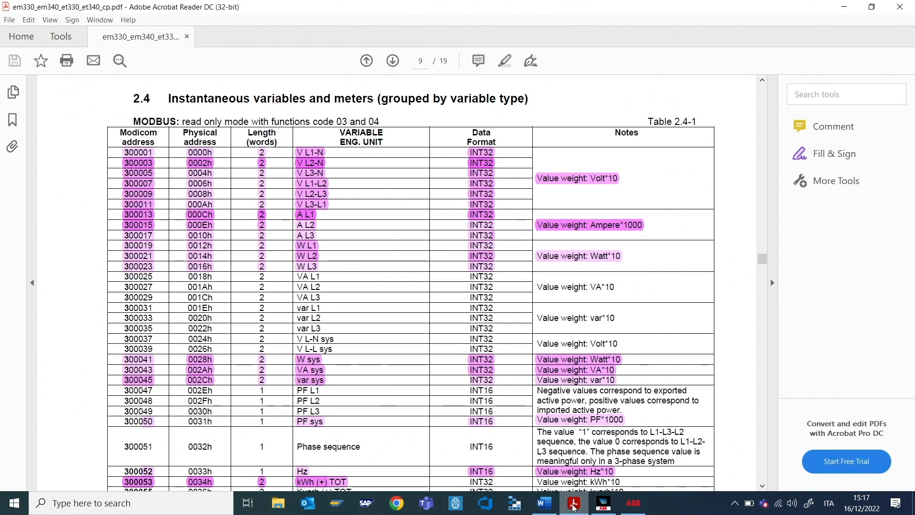
{"action": "left_click", "coordinate": [844, 6]}
{"action": "left_click", "coordinate": [707, 394]}
{"action": "type", "text": "000"}
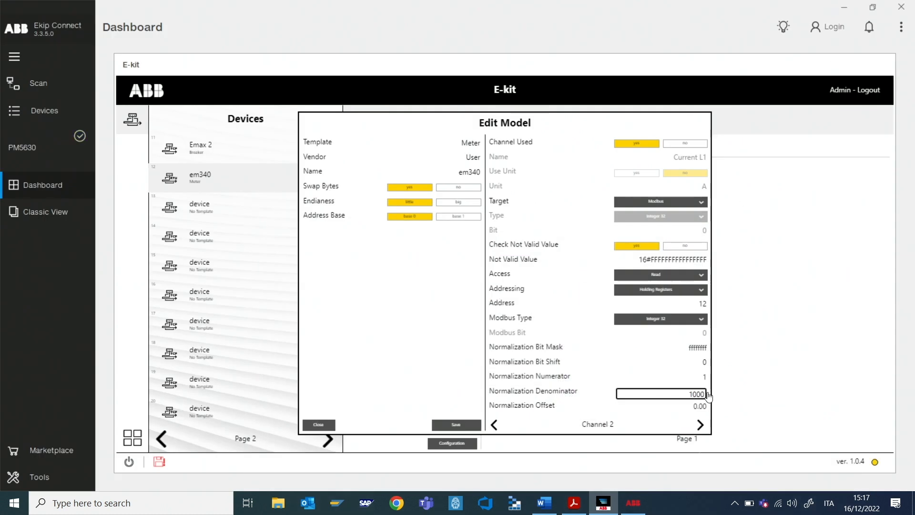
Step: Advance to Channel 6, Total active power, and mark it as used
{"action": "left_click", "coordinate": [700, 424]}
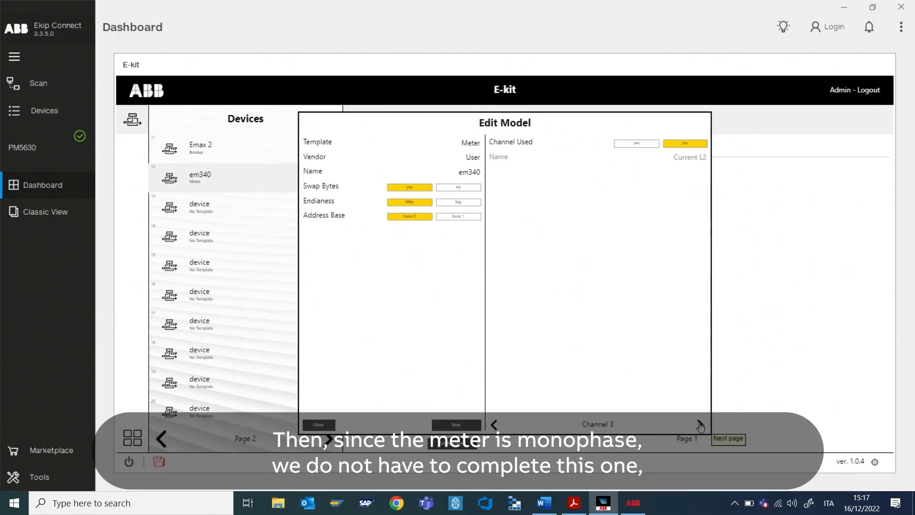
{"action": "left_click", "coordinate": [700, 424]}
{"action": "left_click", "coordinate": [700, 424]}
{"action": "left_click", "coordinate": [700, 424]}
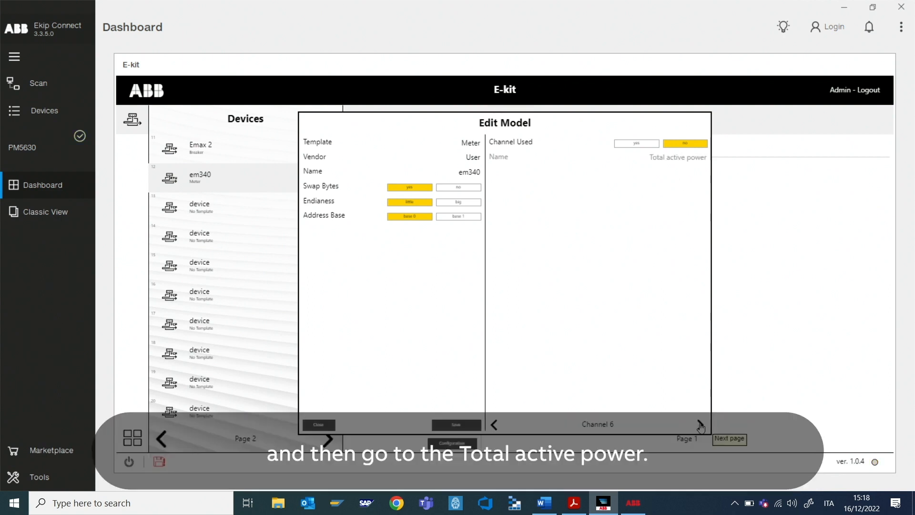
{"action": "left_click", "coordinate": [623, 143]}
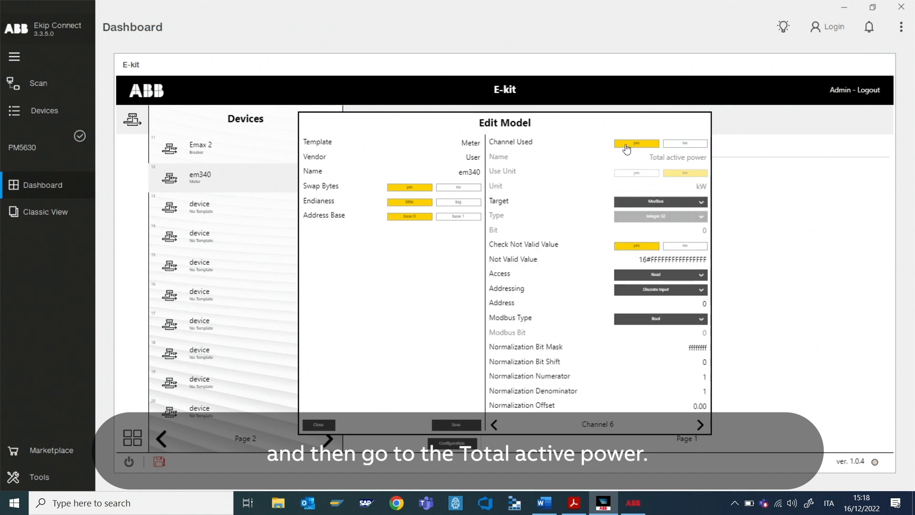
{"action": "left_click", "coordinate": [573, 502]}
{"action": "scroll", "coordinate": [640, 270], "scroll_direction": "down", "scroll_amount": 1}
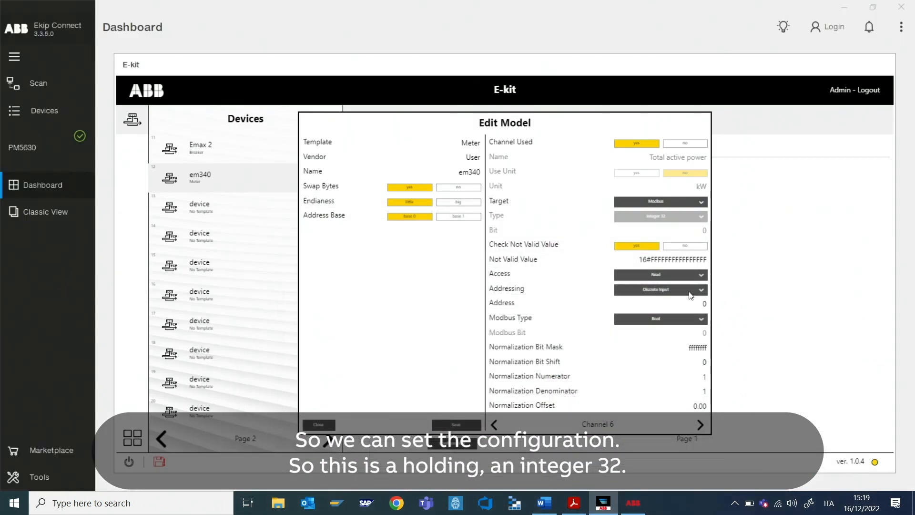
Step: Make it read holding register 40 as Integer 32 with denominator 10
{"action": "left_click", "coordinate": [687, 290]}
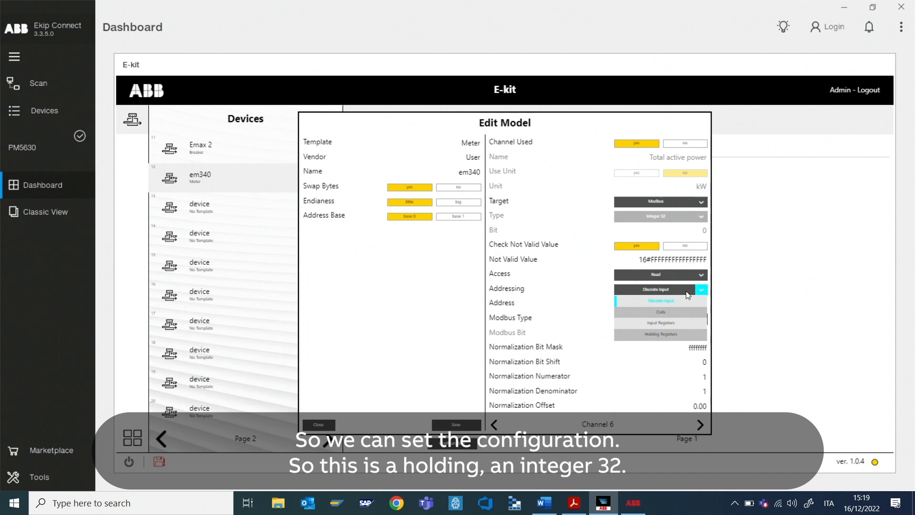
{"action": "left_click", "coordinate": [668, 335]}
{"action": "left_click", "coordinate": [679, 322]}
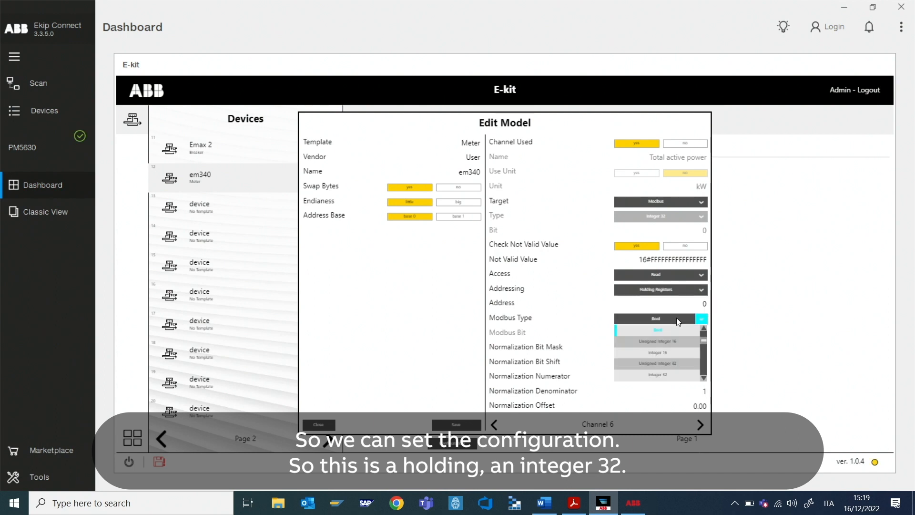
{"action": "left_click", "coordinate": [664, 374]}
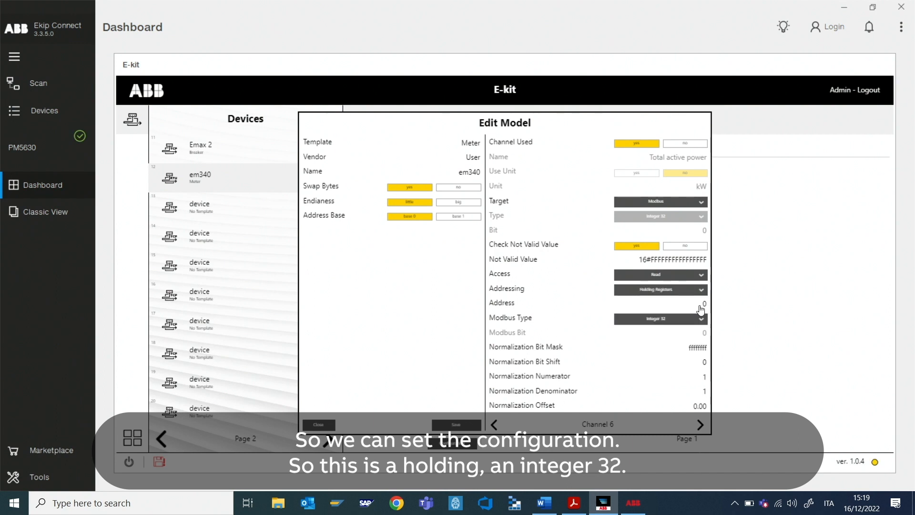
{"action": "left_click", "coordinate": [701, 305]}
{"action": "type", "text": "40"}
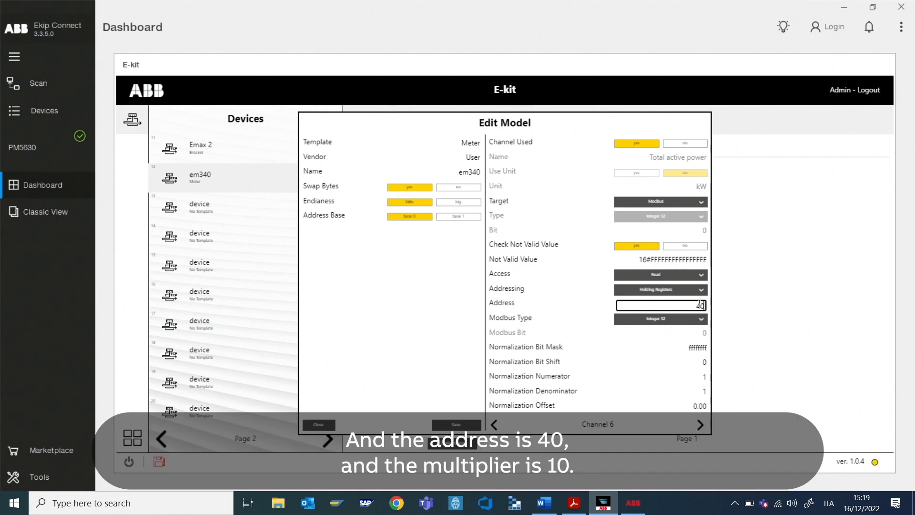
{"action": "left_click", "coordinate": [702, 391]}
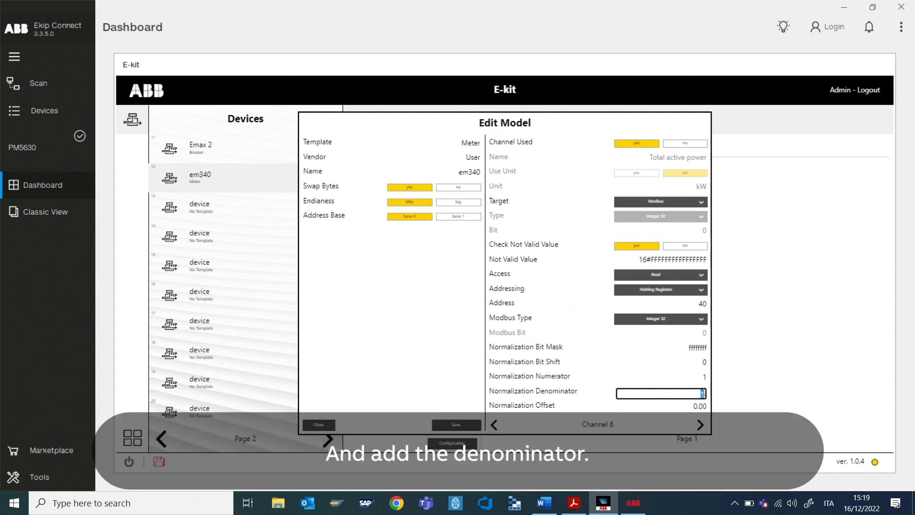
{"action": "type", "text": "10"}
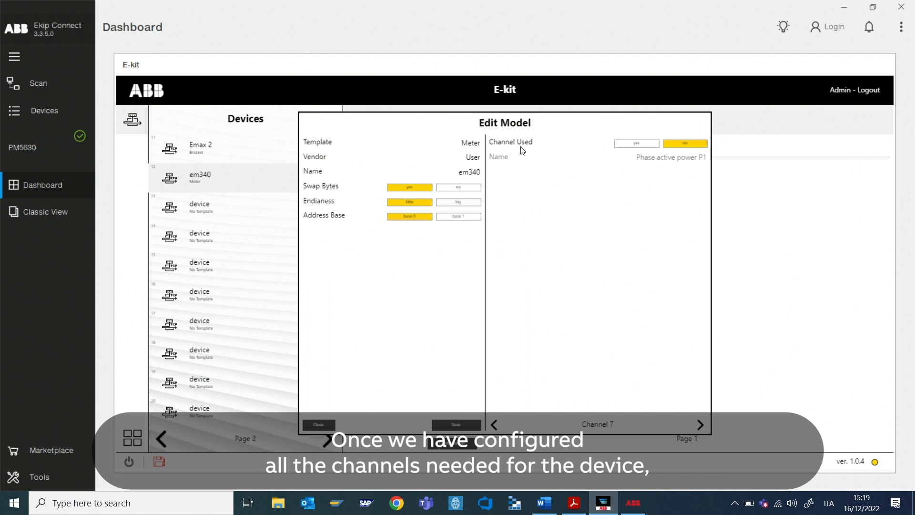
Step: Save the em340 model, close the editor, and Save & Reload the device configuration
{"action": "left_click", "coordinate": [462, 428]}
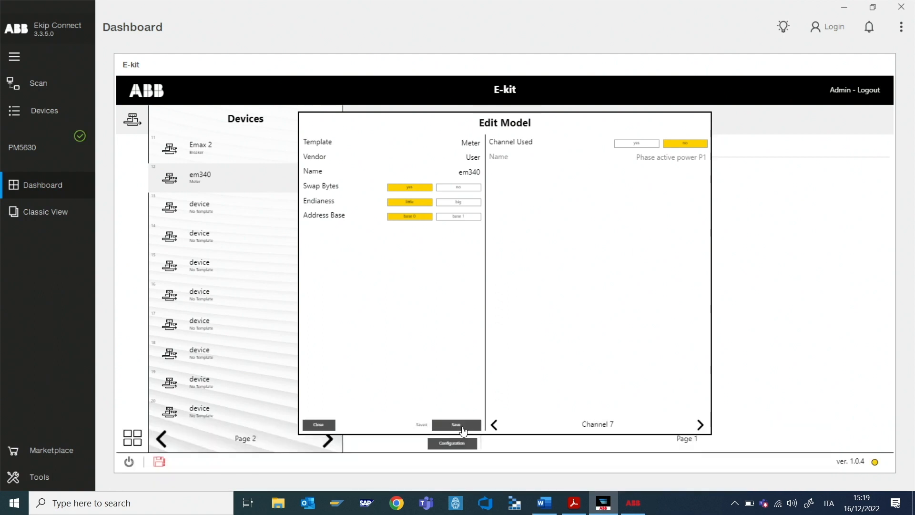
{"action": "left_click", "coordinate": [318, 425]}
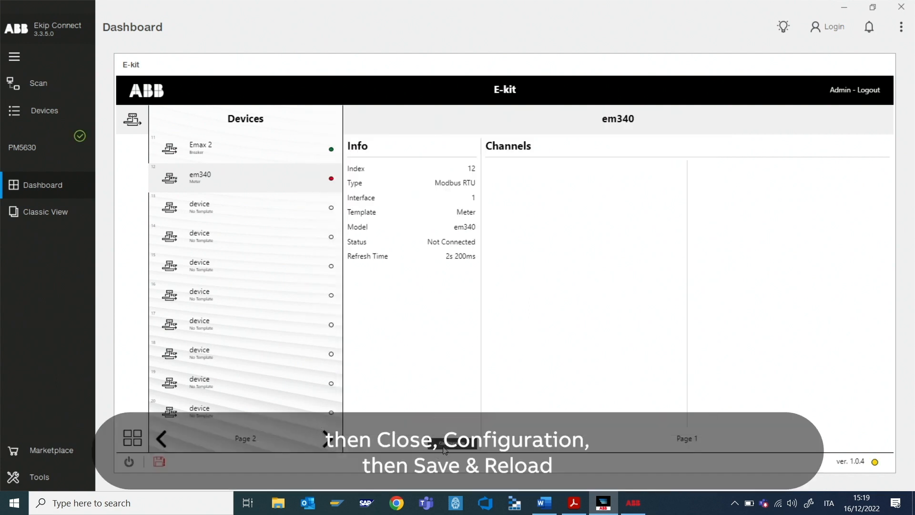
{"action": "left_click", "coordinate": [453, 444]}
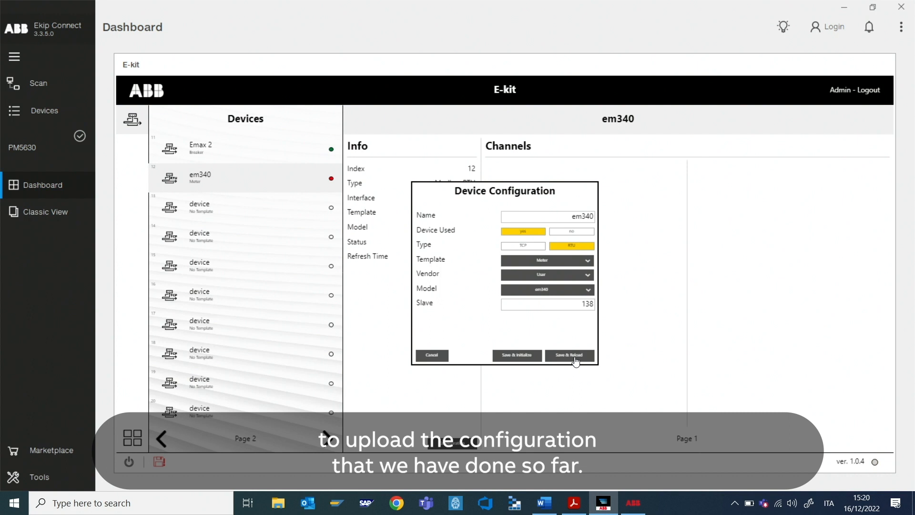
{"action": "left_click", "coordinate": [575, 362]}
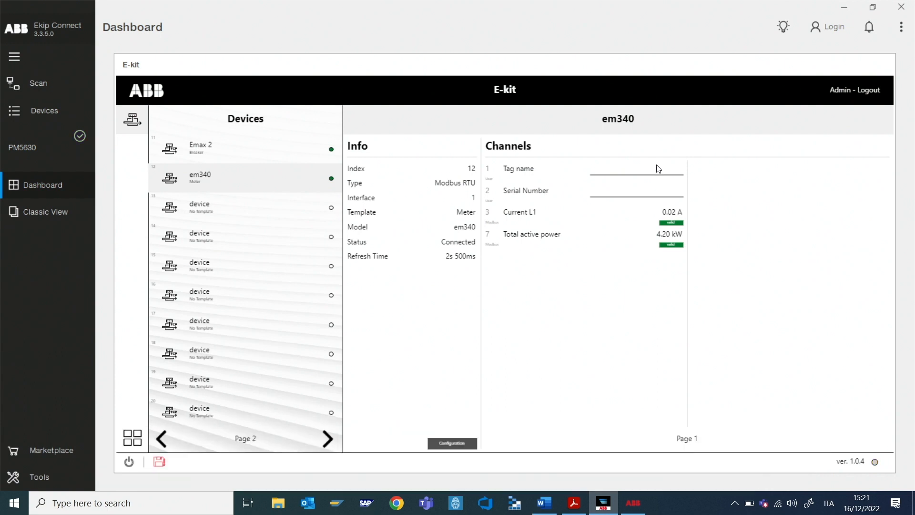
Step: Set the meter's Tag name to em340 and Serial Number to serialNumberem3
{"action": "left_click", "coordinate": [650, 176]}
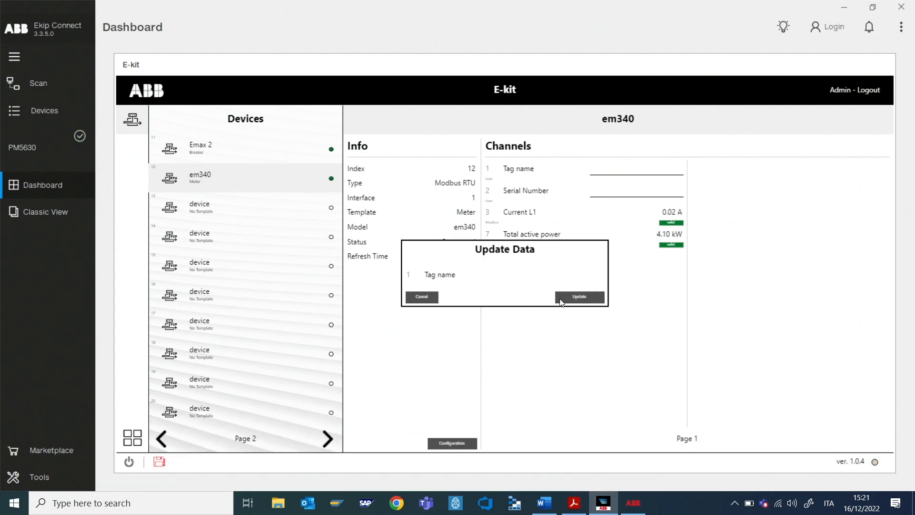
{"action": "left_click", "coordinate": [578, 277]}
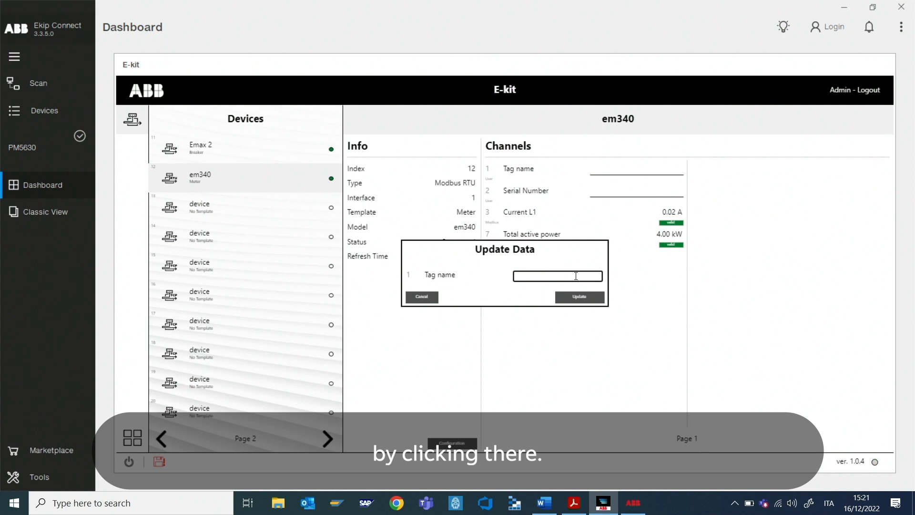
{"action": "type", "text": "em340"}
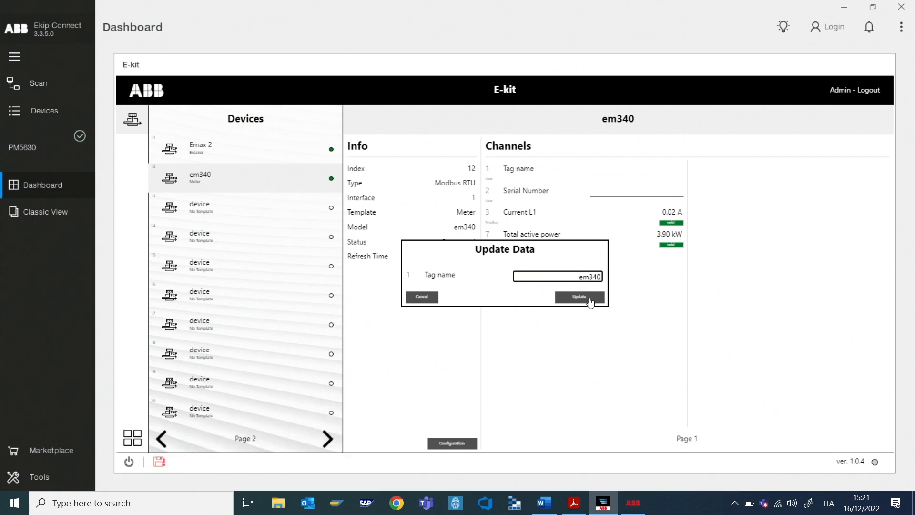
{"action": "left_click", "coordinate": [589, 297]}
{"action": "left_click", "coordinate": [656, 193]}
{"action": "left_click", "coordinate": [568, 275]}
{"action": "type", "text": "serialNumbere"}
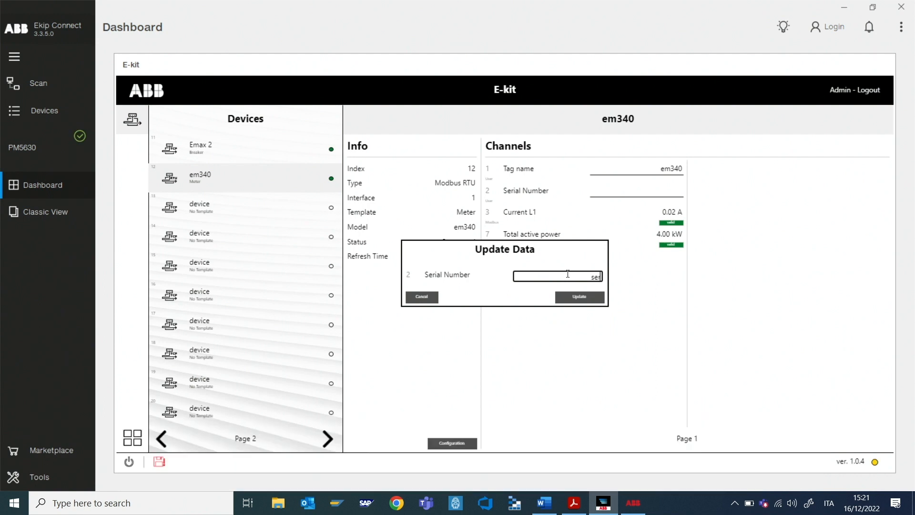
{"action": "type", "text": "m3"}
{"action": "left_click", "coordinate": [566, 300]}
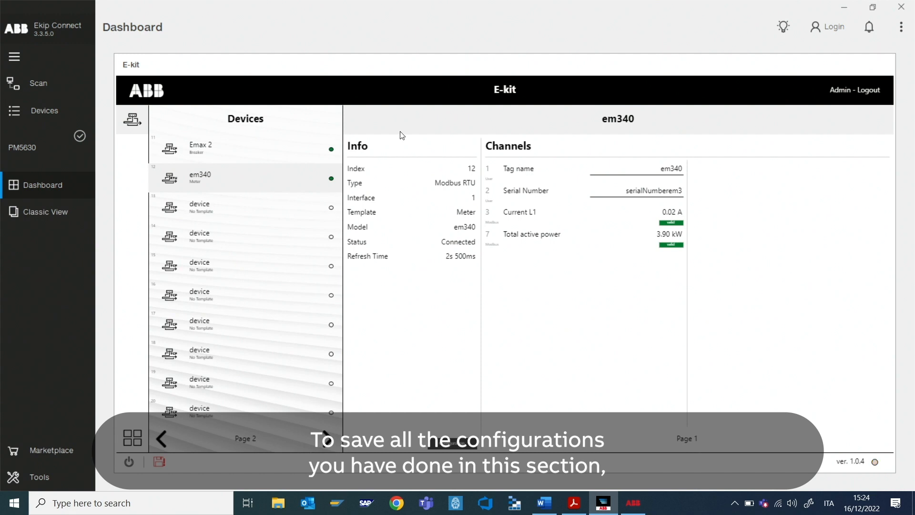
Step: Save all E-kit settings and confirm in the Save all settings dialog
{"action": "left_click", "coordinate": [159, 461]}
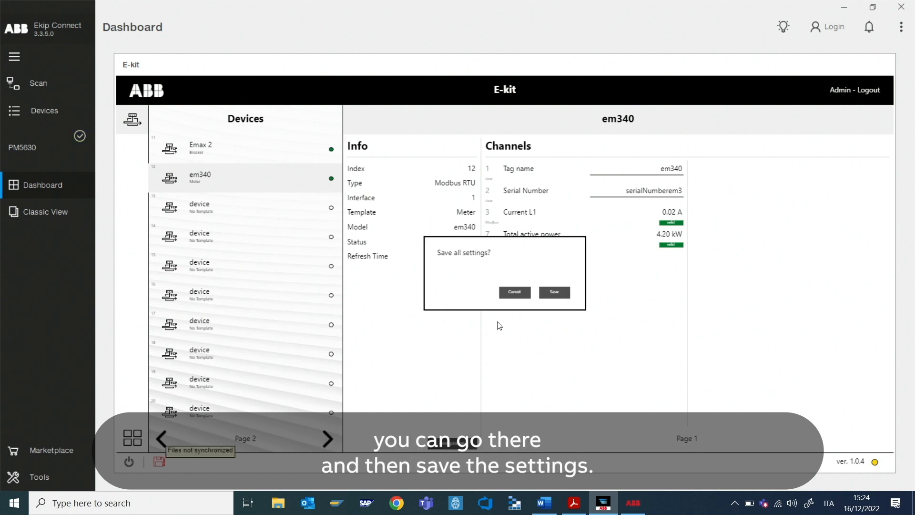
{"action": "left_click", "coordinate": [553, 292]}
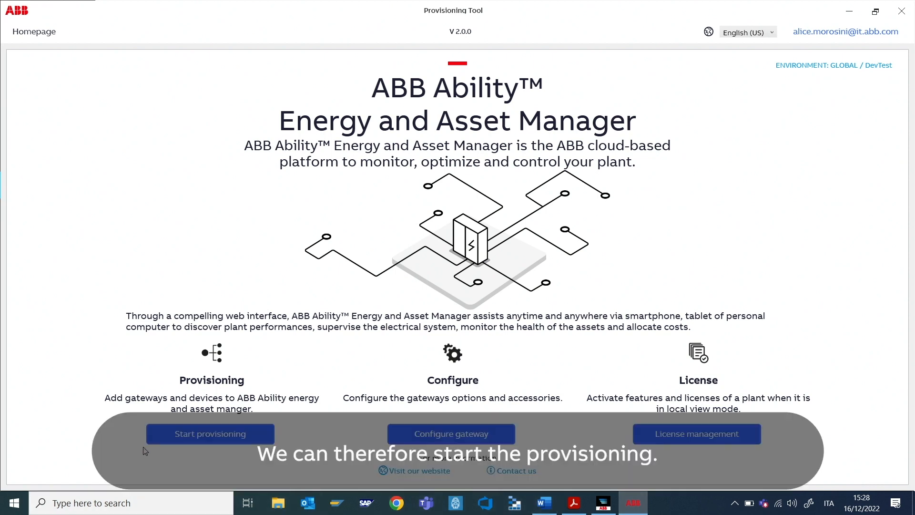
Step: Choose the ABB Ability Edge Industrial Gateway and complete the system check
{"action": "left_click", "coordinate": [213, 441]}
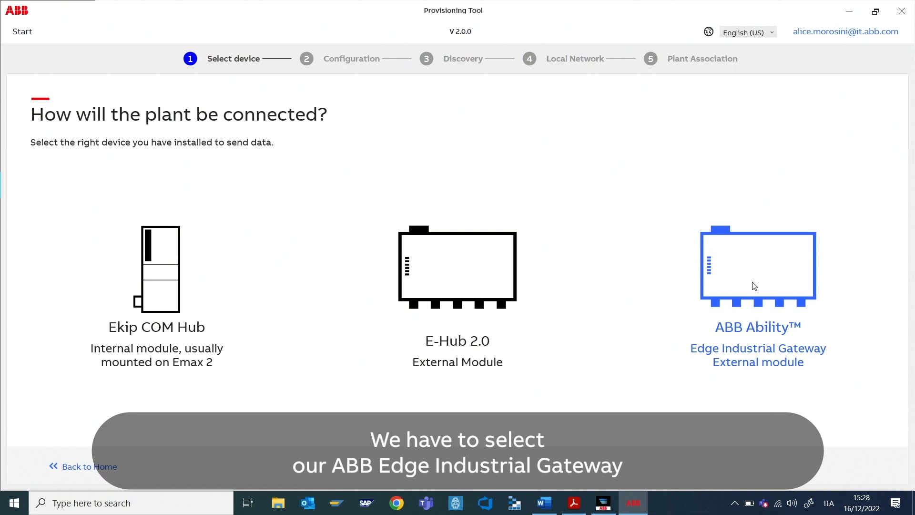
{"action": "left_click", "coordinate": [754, 286]}
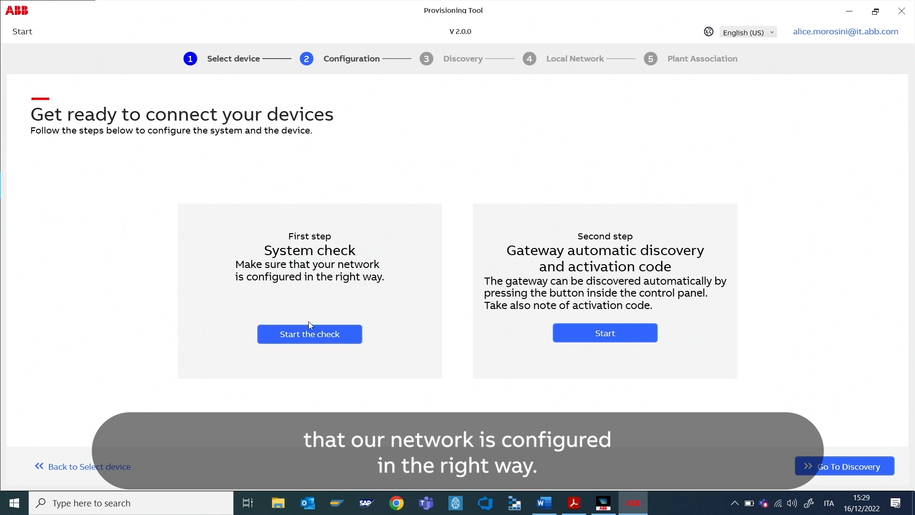
{"action": "left_click", "coordinate": [309, 332]}
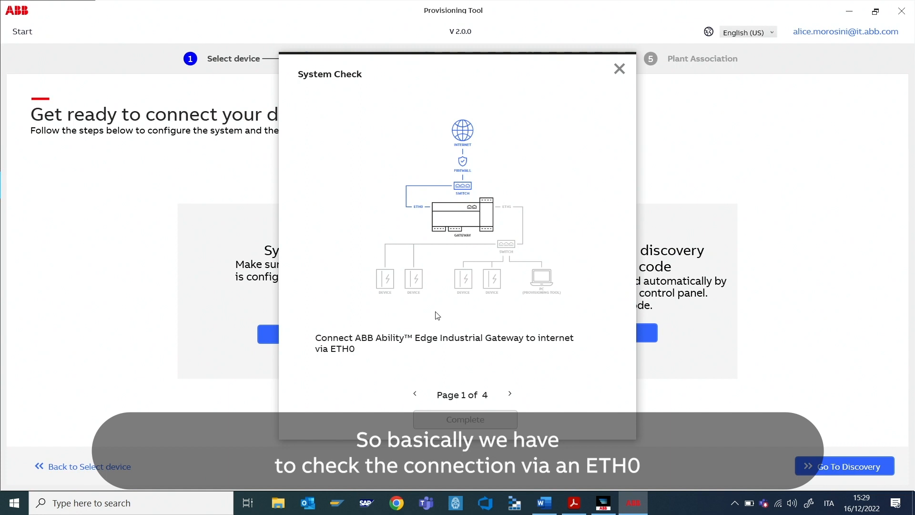
{"action": "left_click", "coordinate": [510, 394]}
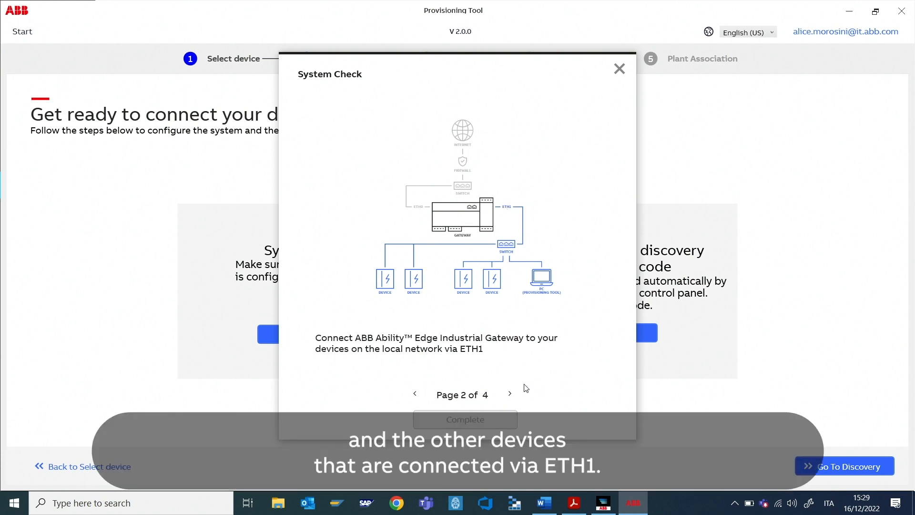
{"action": "left_click", "coordinate": [514, 396]}
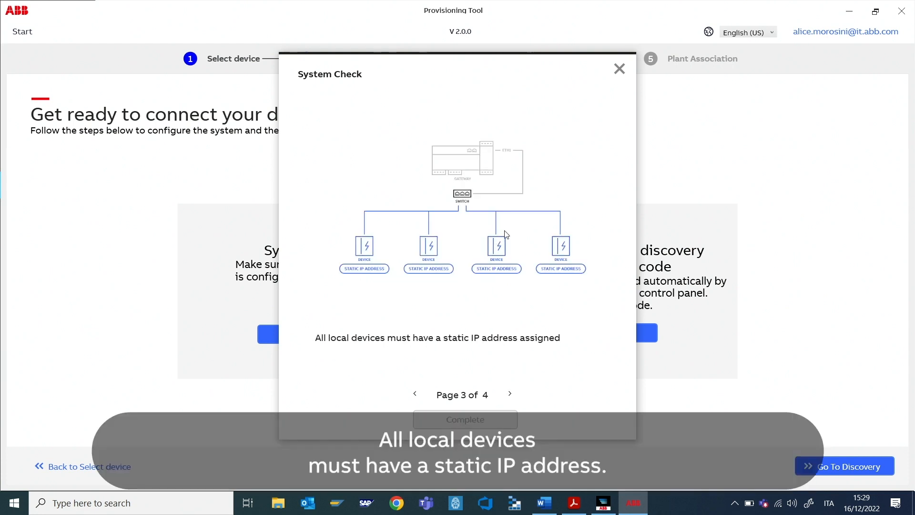
{"action": "left_click", "coordinate": [510, 393]}
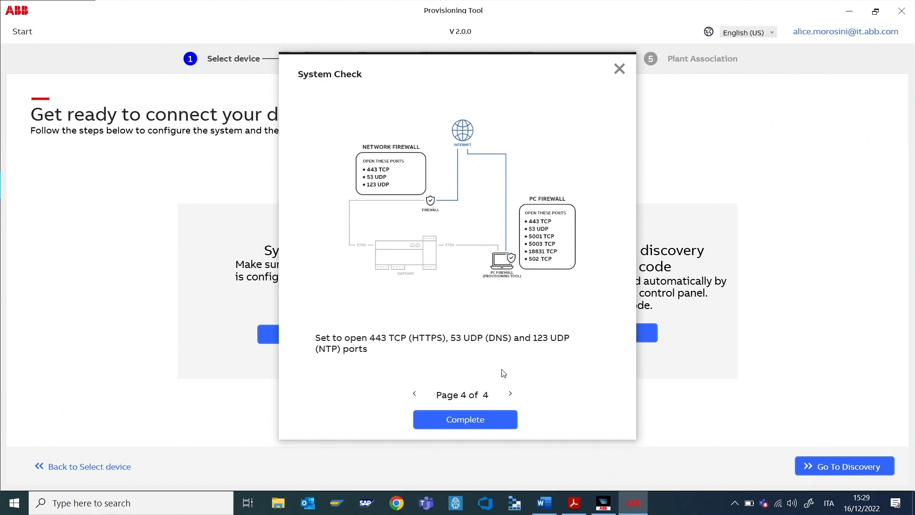
{"action": "left_click", "coordinate": [476, 419]}
Step: Complete the gateway automatic discovery and activation code step
{"action": "left_click", "coordinate": [605, 332]}
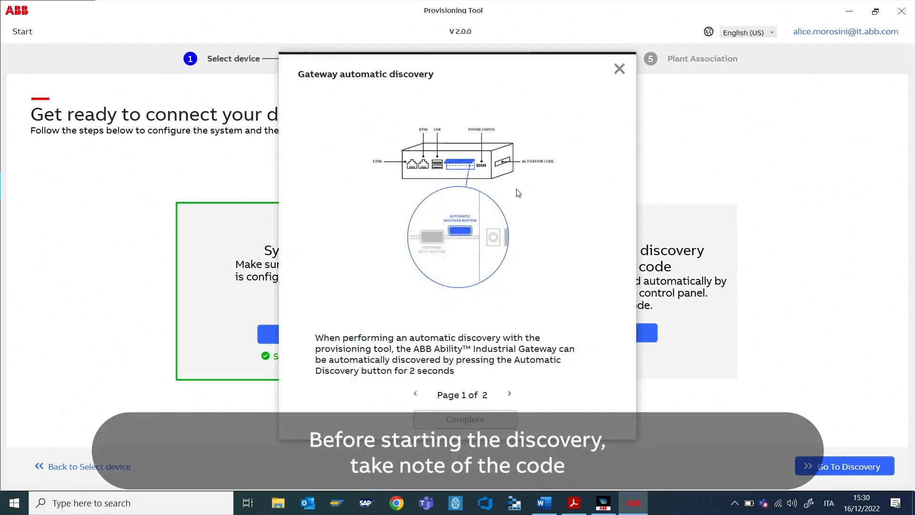
{"action": "left_click", "coordinate": [510, 394]}
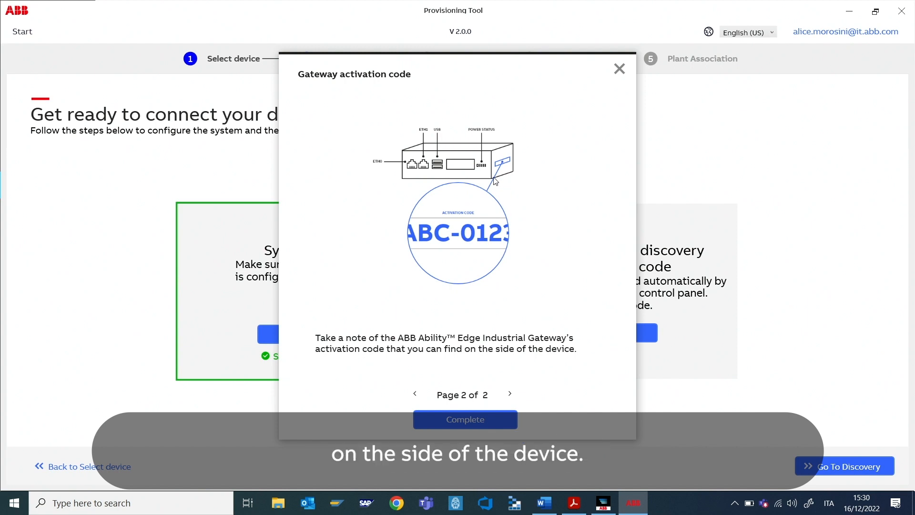
{"action": "left_click", "coordinate": [479, 426]}
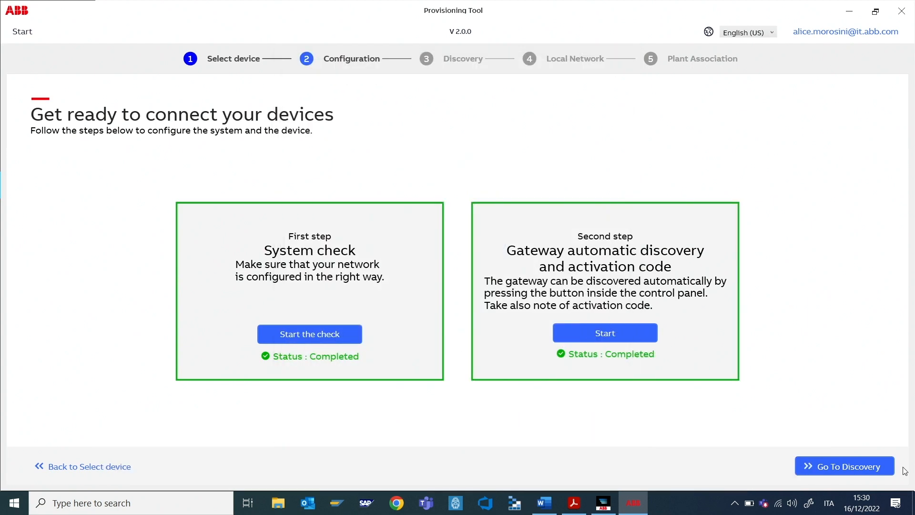
{"action": "left_click", "coordinate": [872, 466]}
Step: Run manual discovery for the gateway at IP 10.38.28.20
{"action": "left_click", "coordinate": [42, 203]}
{"action": "left_click", "coordinate": [86, 237]}
{"action": "left_click", "coordinate": [361, 330]}
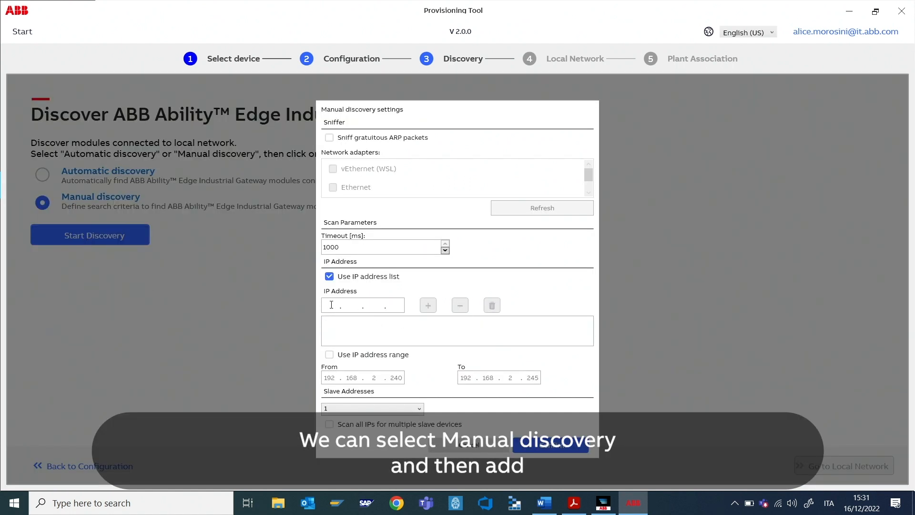
{"action": "left_click", "coordinate": [332, 304]}
{"action": "type", "text": "10.38"}
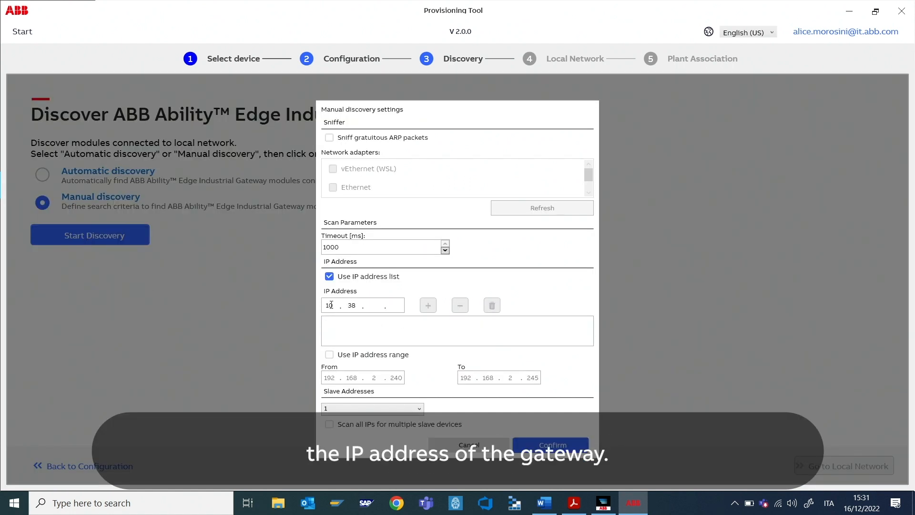
{"action": "type", "text": ".28.20"}
{"action": "left_click", "coordinate": [434, 304]}
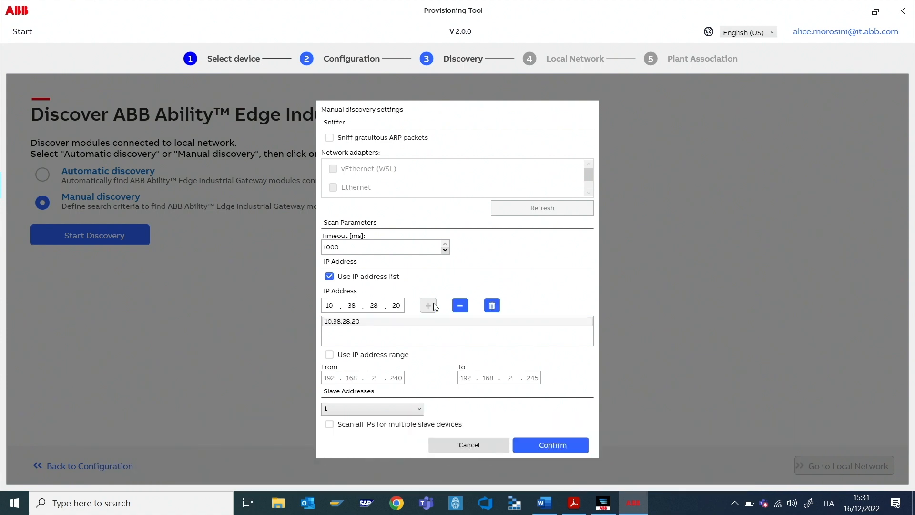
{"action": "left_click", "coordinate": [542, 444]}
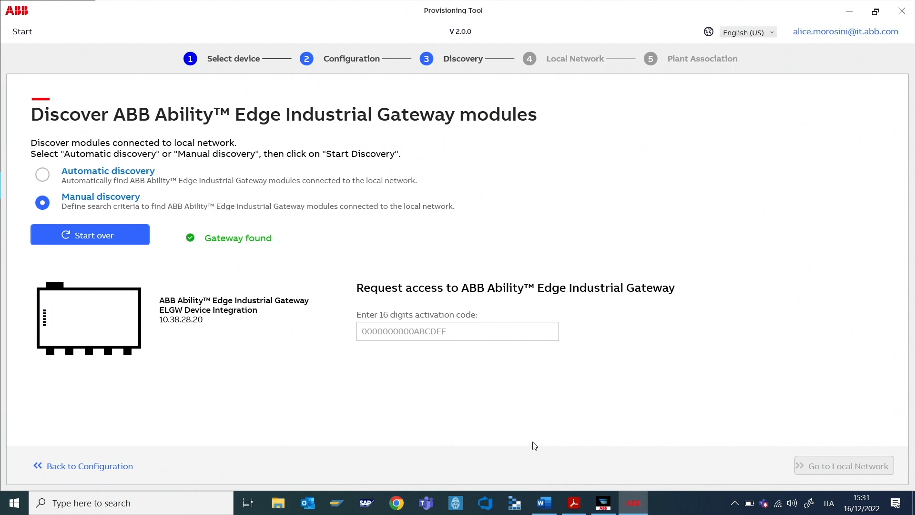
Step: Paste the gateway activation code and continue to Local Network
{"action": "left_click", "coordinate": [386, 330]}
{"action": "key", "text": "ctrl+v"}
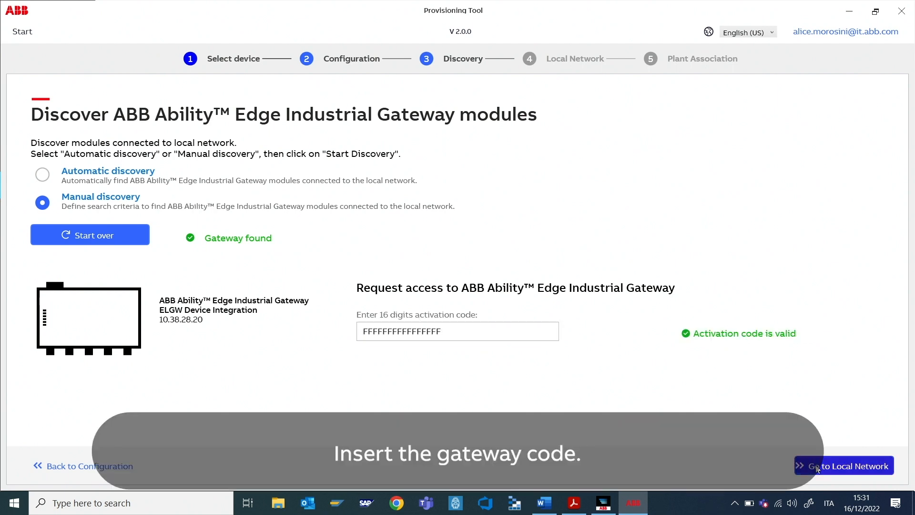
{"action": "left_click", "coordinate": [817, 469]}
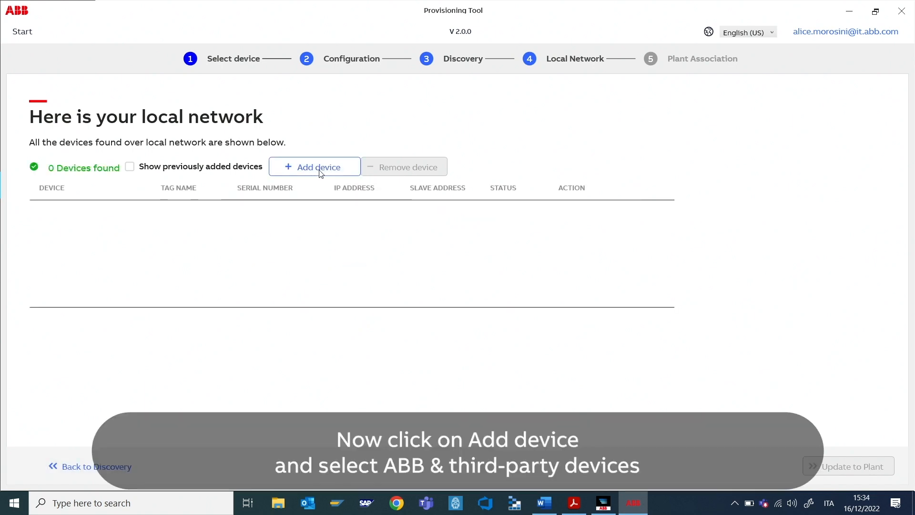
Step: Add an E-kit device with its IP address and serial number 000768
{"action": "left_click", "coordinate": [318, 167]}
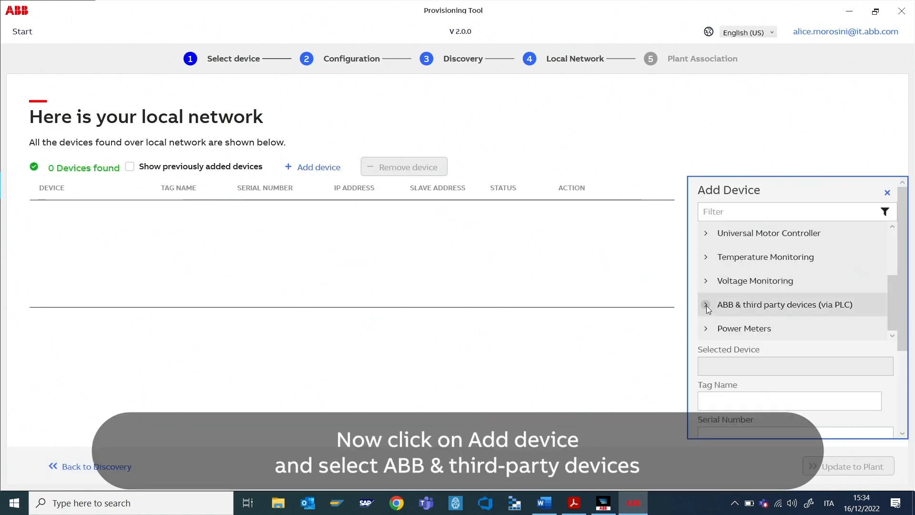
{"action": "scroll", "coordinate": [729, 302], "scroll_direction": "up", "scroll_amount": 2}
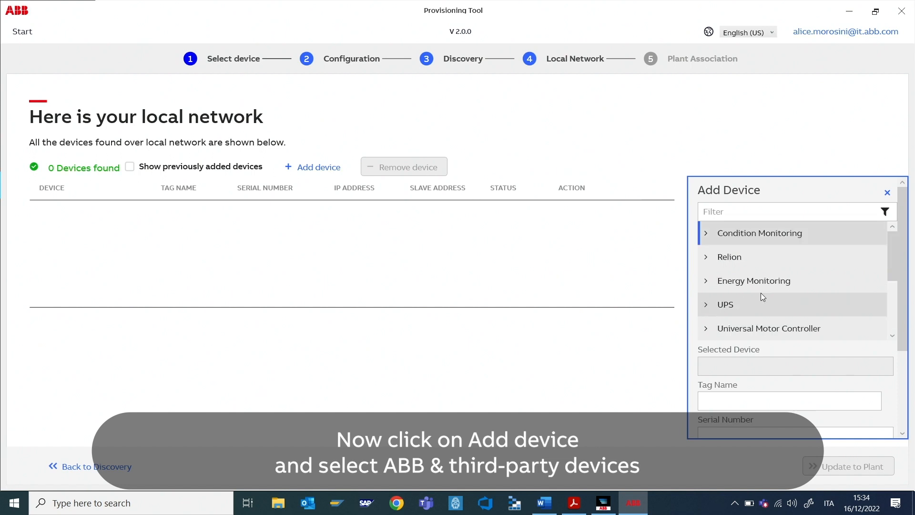
{"action": "scroll", "coordinate": [760, 293], "scroll_direction": "down", "scroll_amount": 3}
{"action": "left_click", "coordinate": [750, 306]}
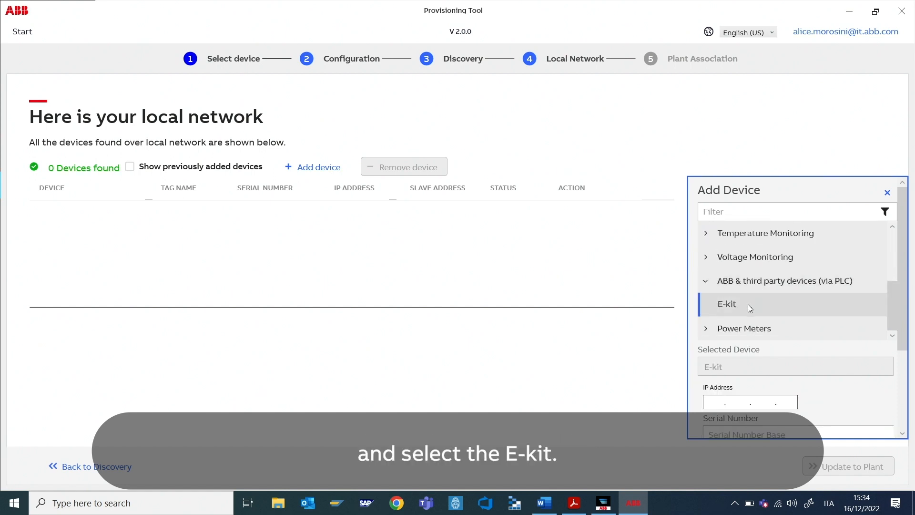
{"action": "scroll", "coordinate": [750, 307], "scroll_direction": "down", "scroll_amount": 2}
{"action": "left_click", "coordinate": [716, 347]}
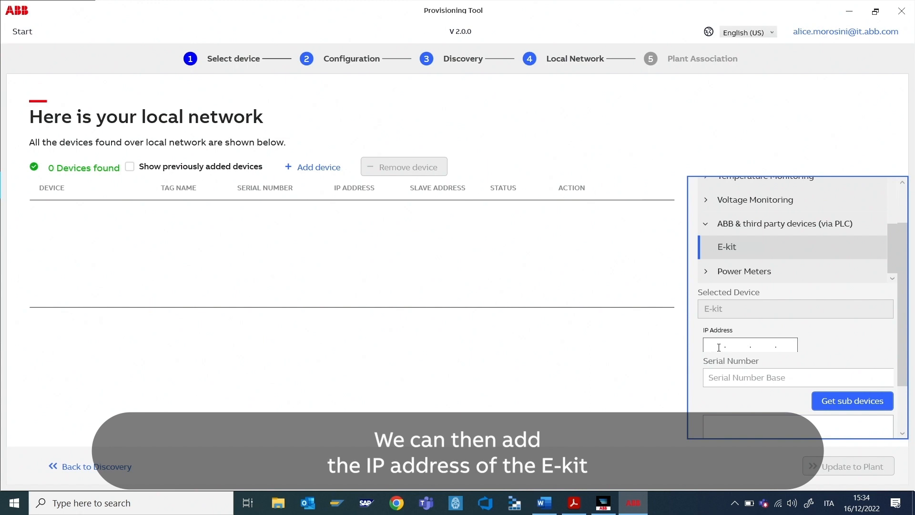
{"action": "type", "text": "10."}
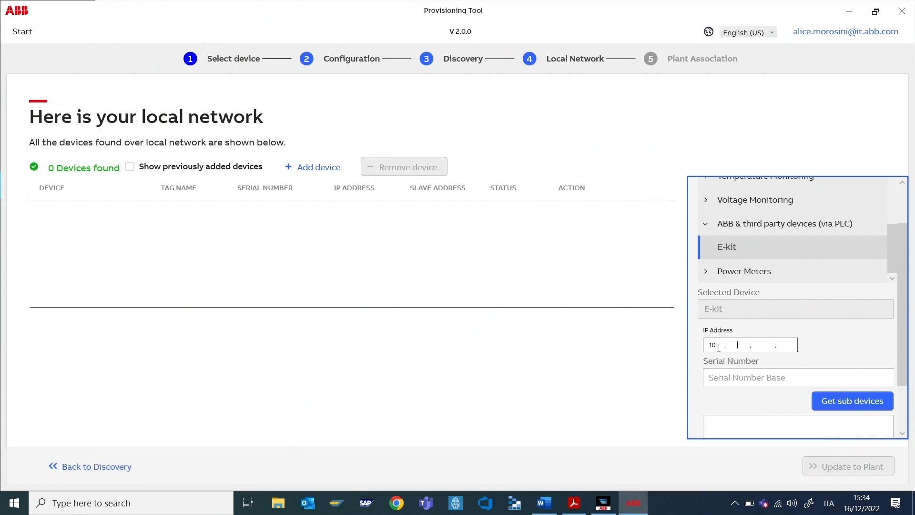
{"action": "scroll", "coordinate": [715, 347], "scroll_direction": "down", "scroll_amount": 1}
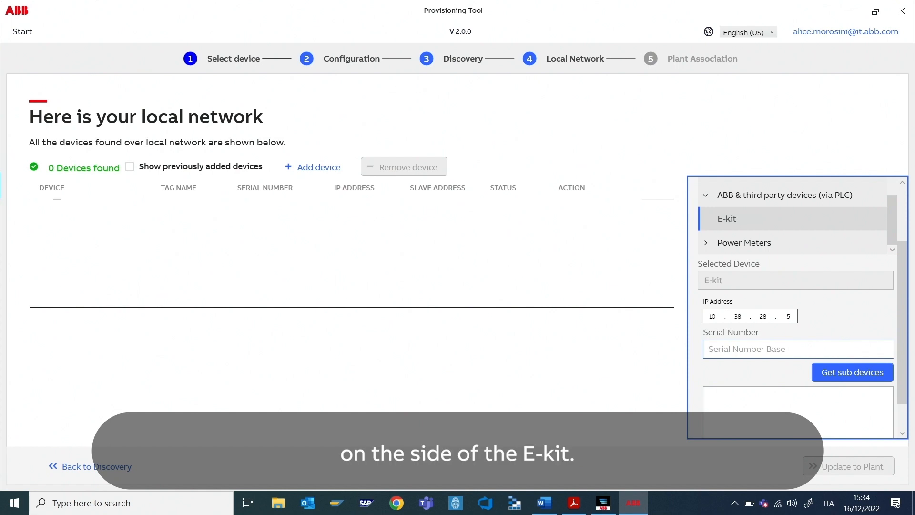
{"action": "left_click", "coordinate": [727, 349]}
{"action": "type", "text": "000768"}
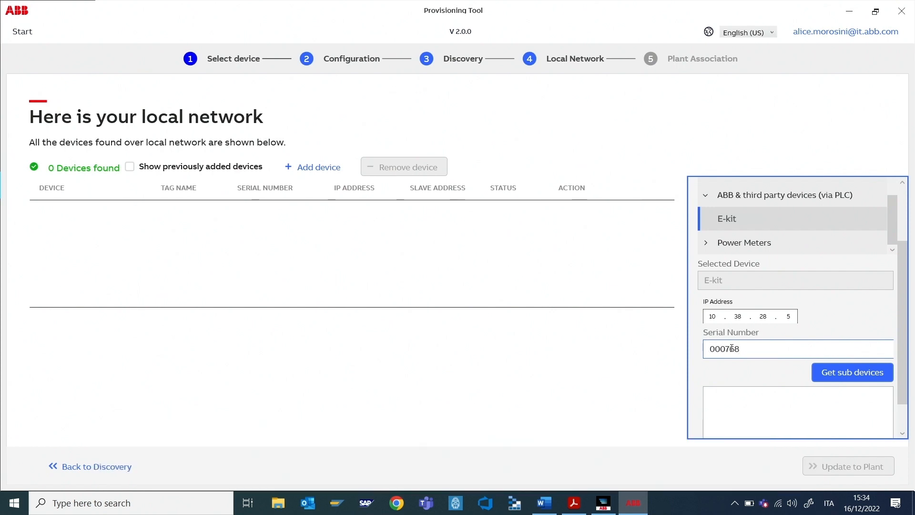
Step: Add the E-kit with sub-devices Breaker11 and Meter12, and begin tagging it 'ekit'
{"action": "scroll", "coordinate": [853, 362], "scroll_direction": "down", "scroll_amount": 1}
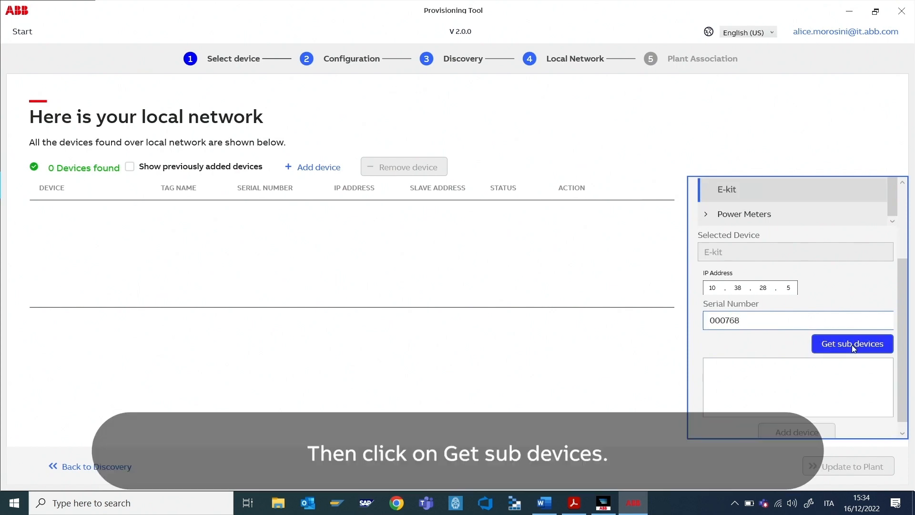
{"action": "left_click", "coordinate": [853, 348]}
{"action": "scroll", "coordinate": [810, 304], "scroll_direction": "down", "scroll_amount": 5}
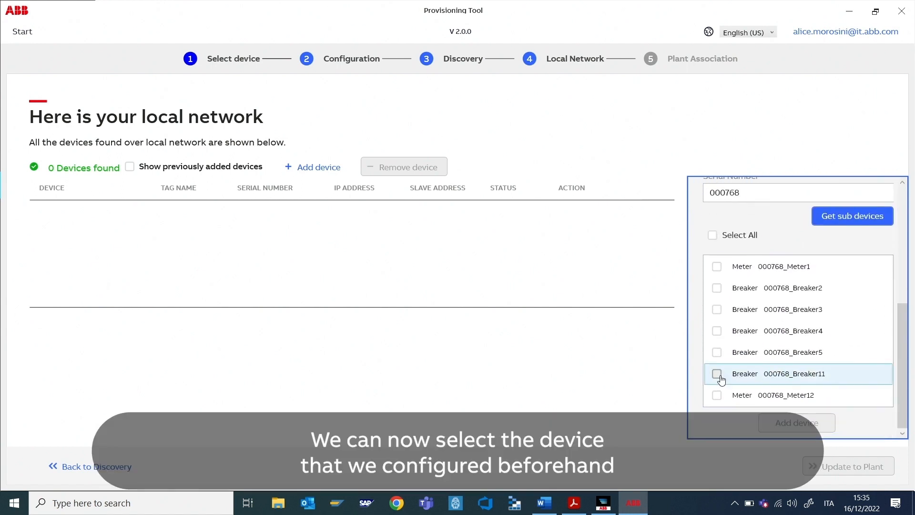
{"action": "left_click", "coordinate": [717, 375]}
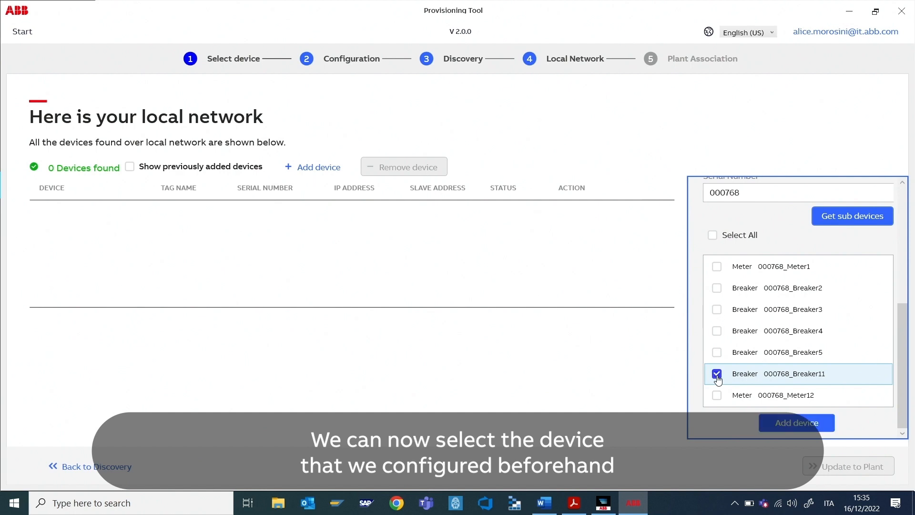
{"action": "left_click", "coordinate": [716, 395]}
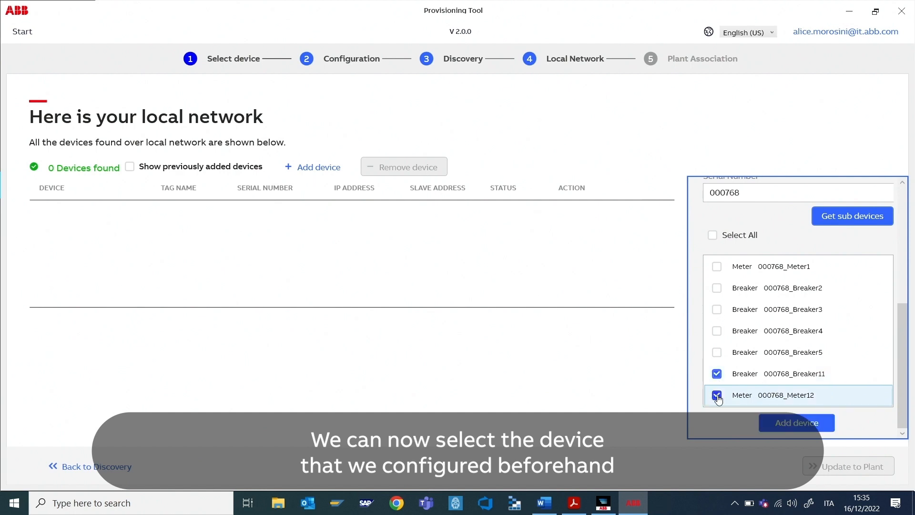
{"action": "left_click", "coordinate": [796, 425]}
{"action": "left_click", "coordinate": [758, 253]}
{"action": "type", "text": "eki"}
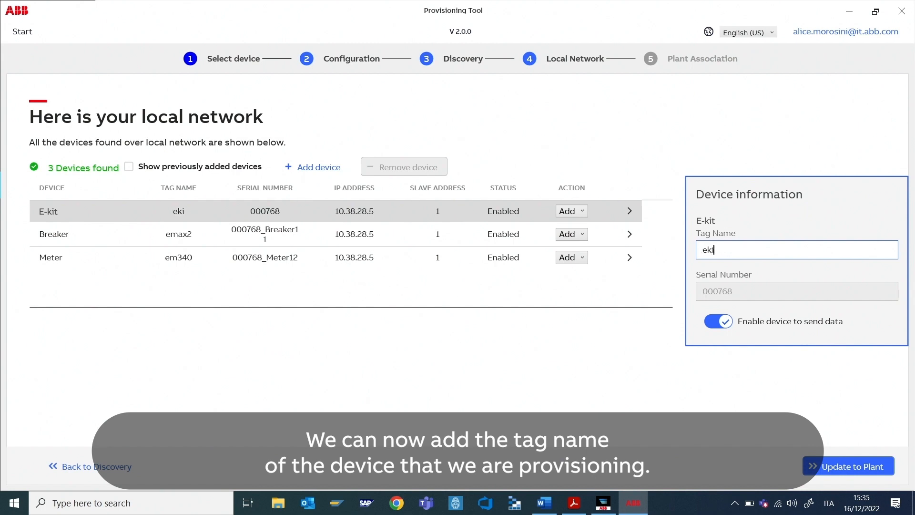
{"action": "type", "text": "t"}
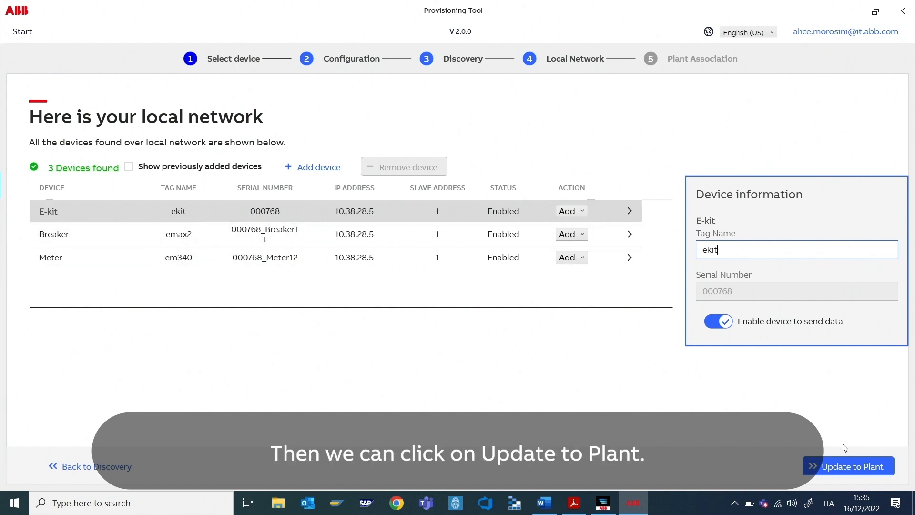
Step: Publish the three devices to the ABB Test Device Integration plant
{"action": "left_click", "coordinate": [846, 470]}
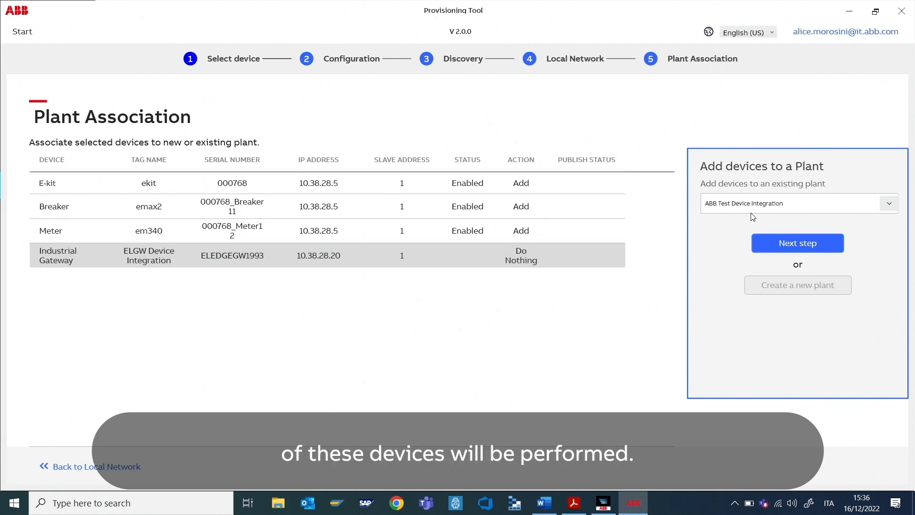
{"action": "left_click", "coordinate": [787, 244]}
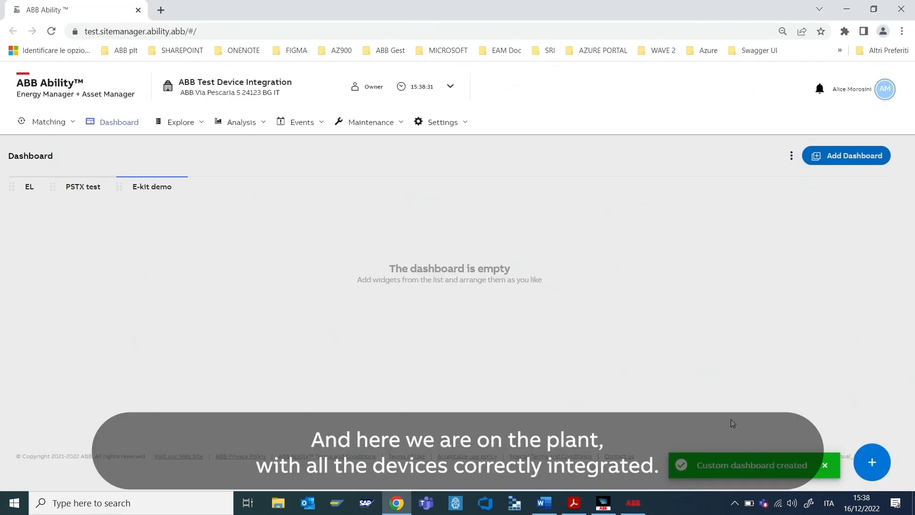
Step: Return to the E-kit demo dashboard and add the Real Time Currents widget
{"action": "left_click", "coordinate": [600, 507]}
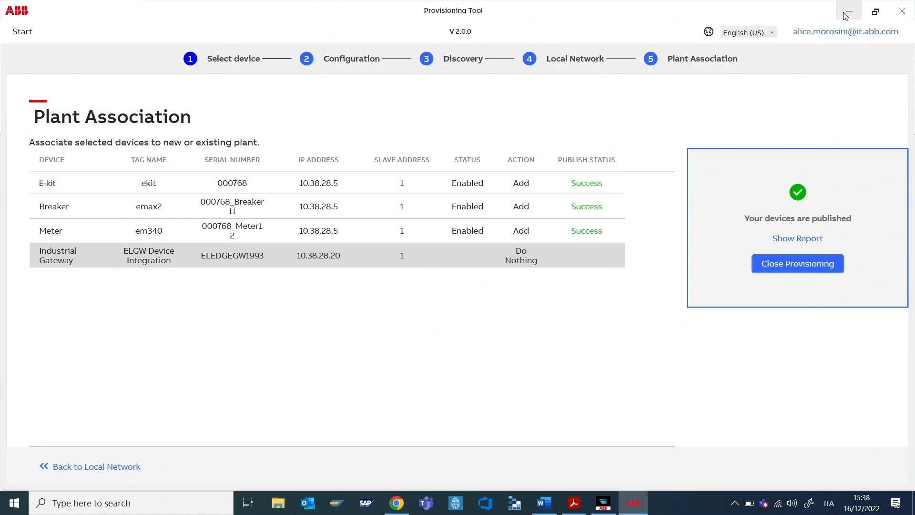
{"action": "left_click", "coordinate": [397, 504]}
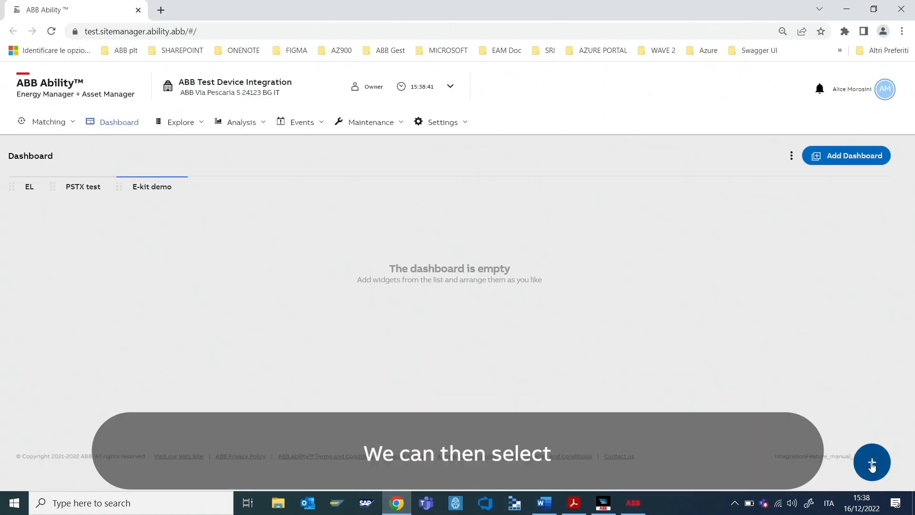
{"action": "left_click", "coordinate": [872, 462]}
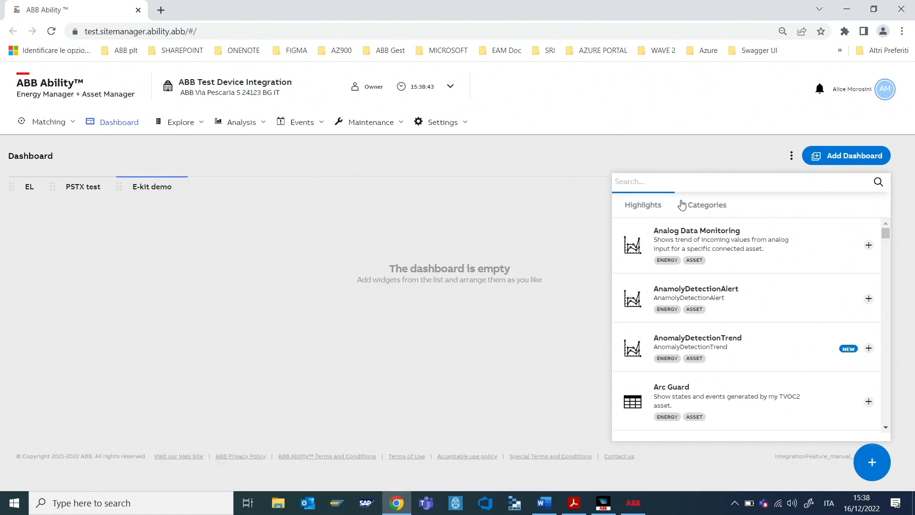
{"action": "type", "text": "real time curre"}
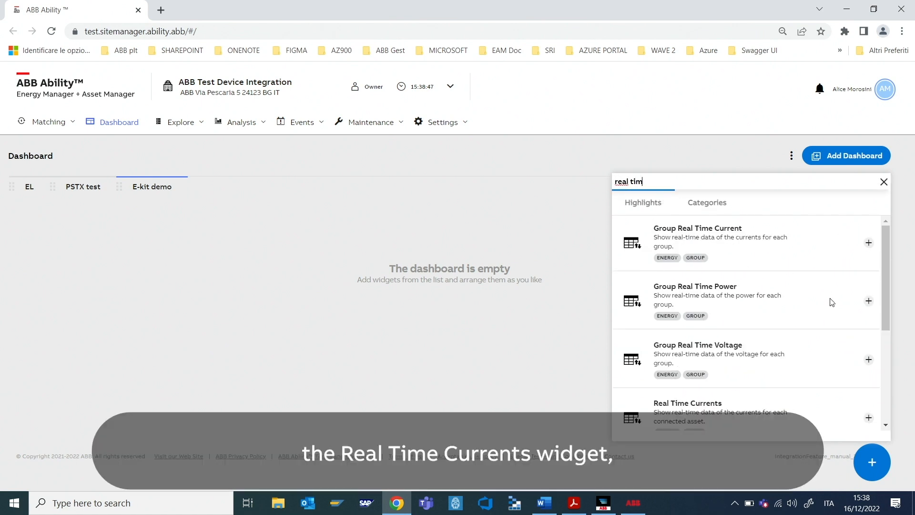
{"action": "left_click", "coordinate": [878, 301]}
Step: Add the Real Time Power widget and close the widget list
{"action": "left_click_drag", "start_coordinate": [694, 184], "coordinate": [565, 184]}
{"action": "type", "text": "real"}
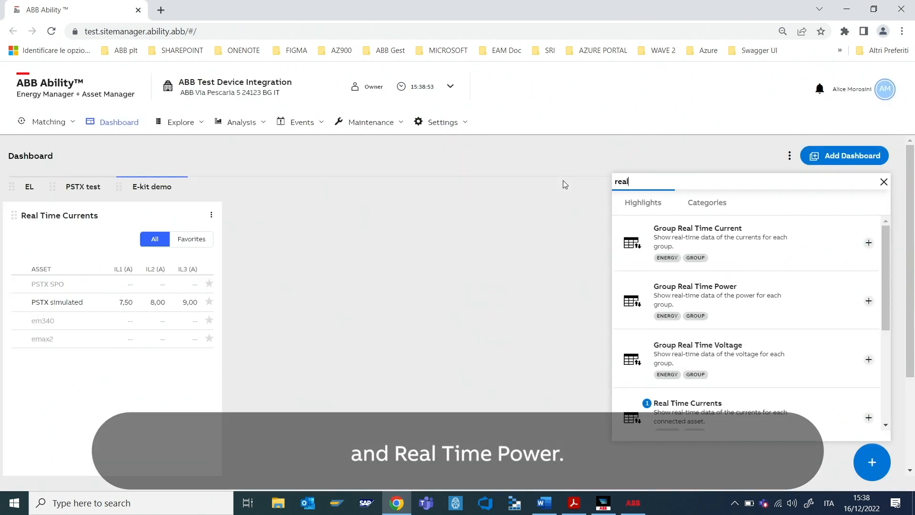
{"action": "type", "text": " time"}
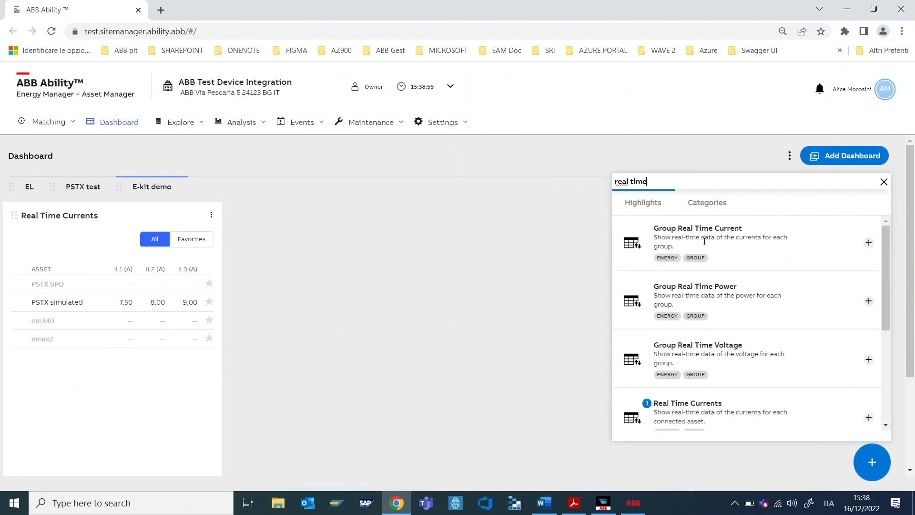
{"action": "scroll", "coordinate": [800, 310], "scroll_direction": "down", "scroll_amount": 3}
{"action": "left_click", "coordinate": [868, 357]}
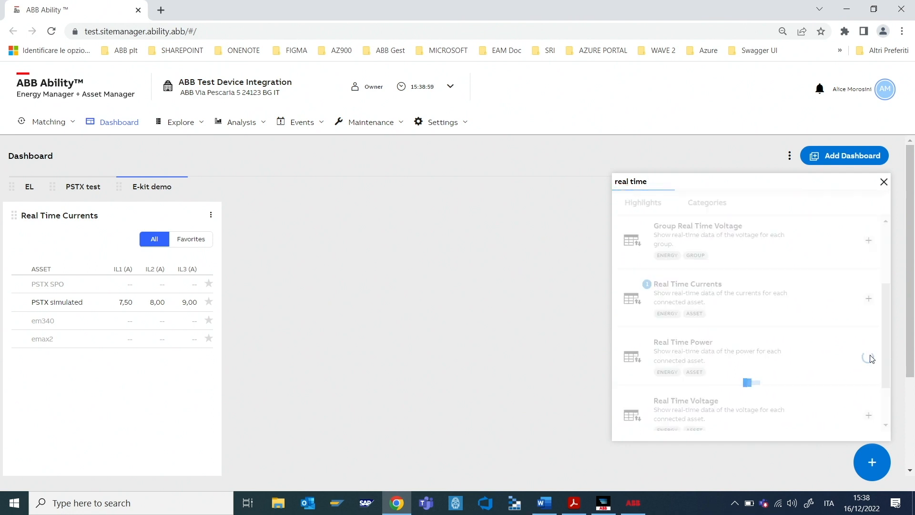
{"action": "left_click", "coordinate": [884, 183]}
{"action": "left_click", "coordinate": [460, 263]}
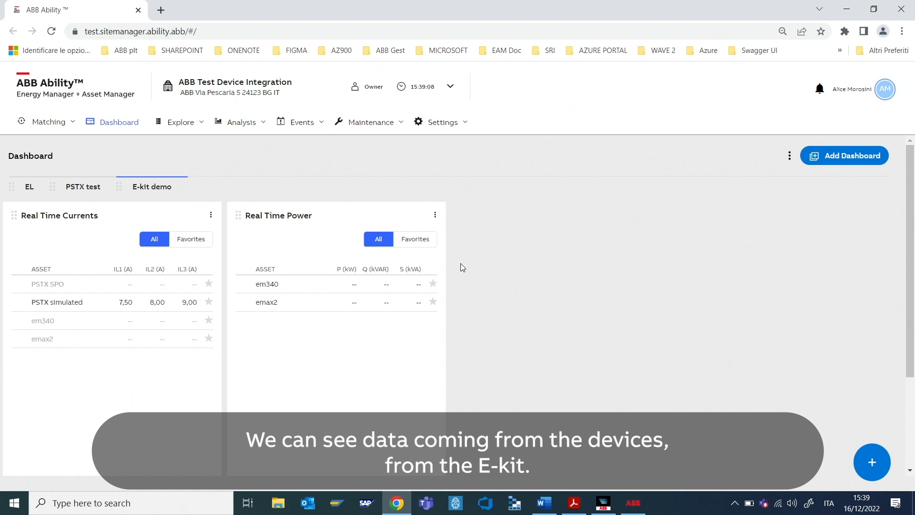